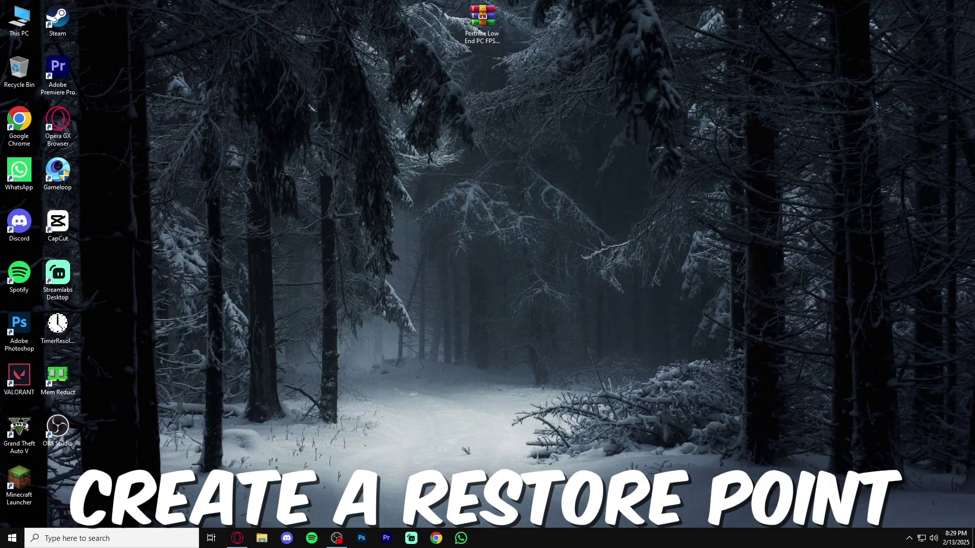
Find and open the Windows settings for creating a restore point, and move the System Properties window toward the screen's centre.
click(166, 538)
text(re)
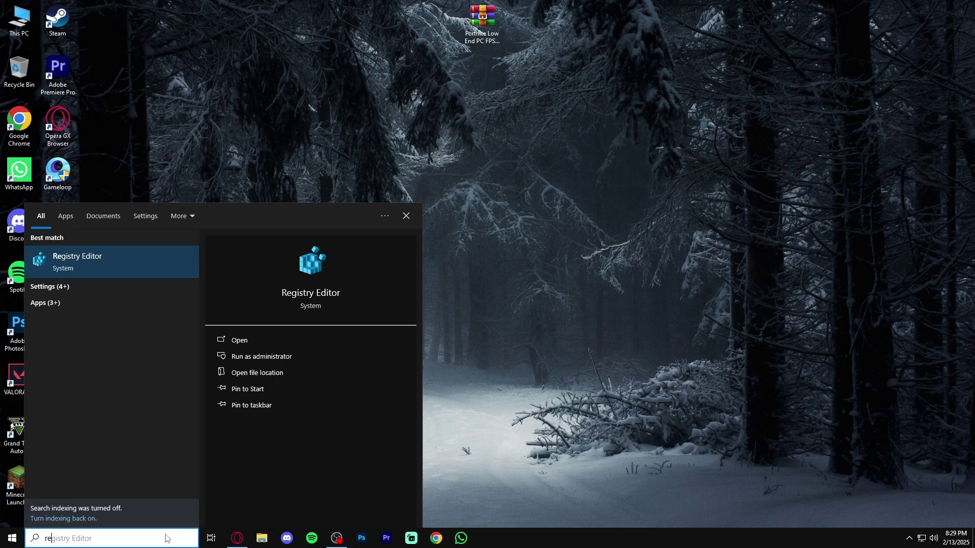
text(store)
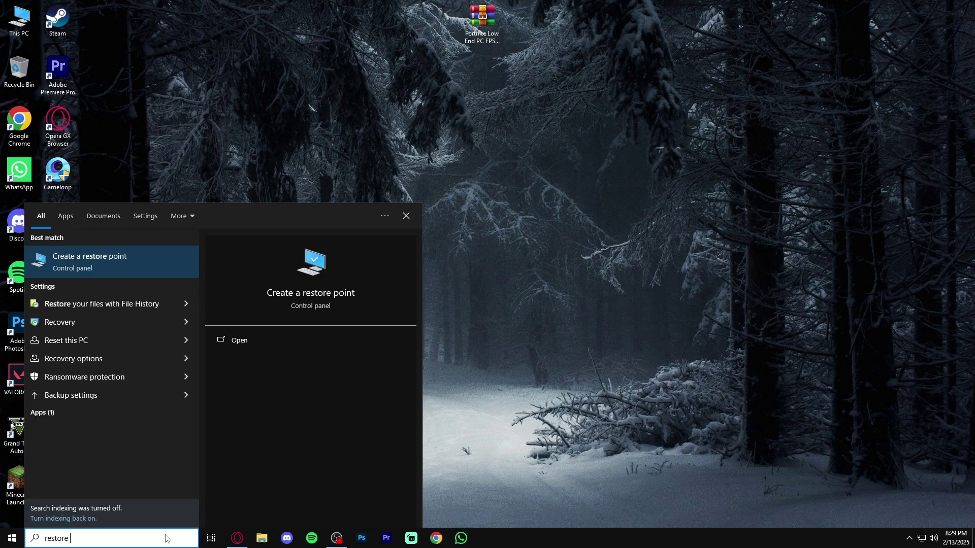
text( point)
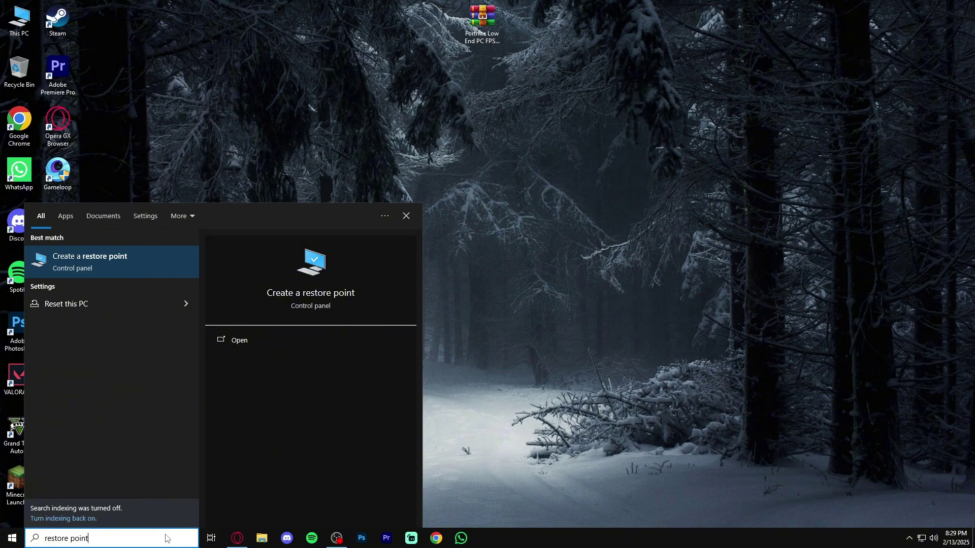
click(161, 254)
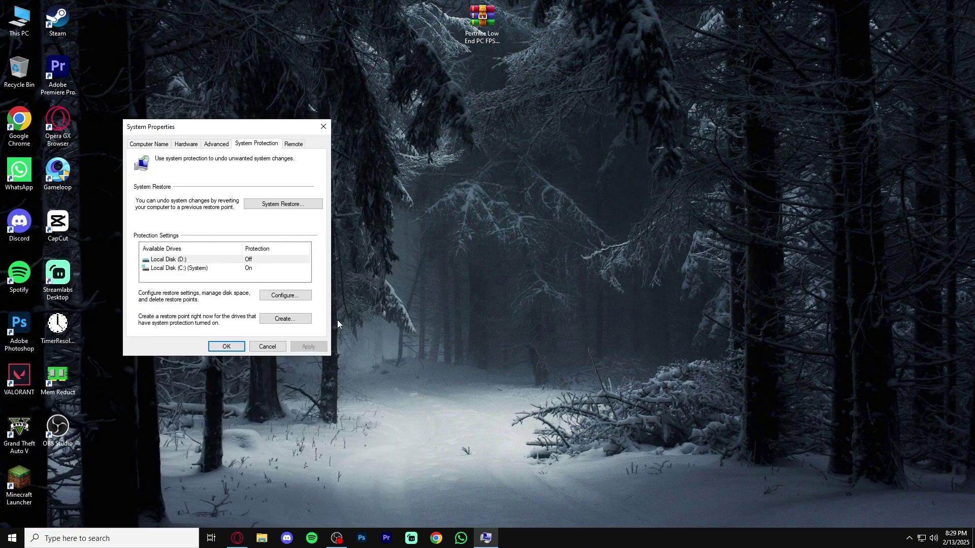
drag(219, 133, 442, 138)
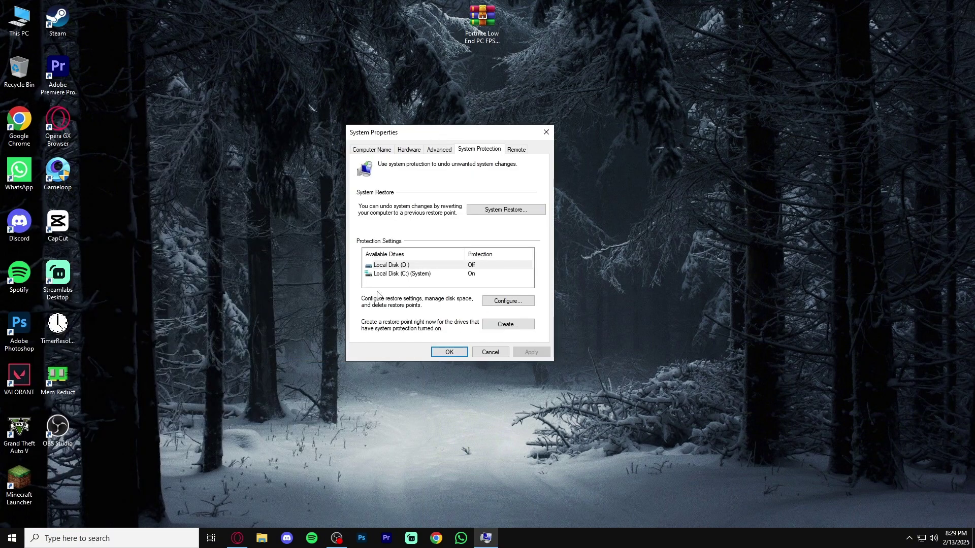
Create a system restore point described as "Fortnite Fps Boost" with Local Disk (C:) selected, and close System Properties.
click(389, 275)
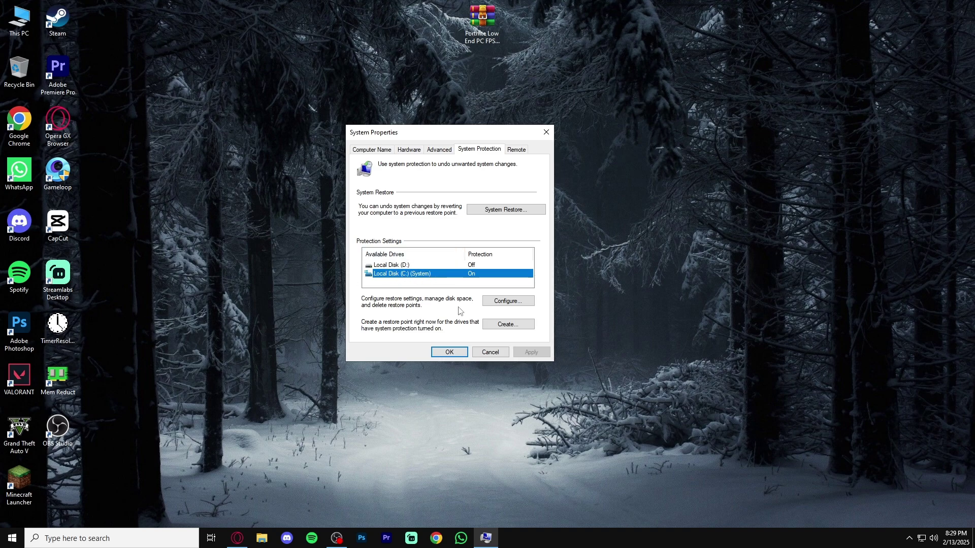
click(507, 325)
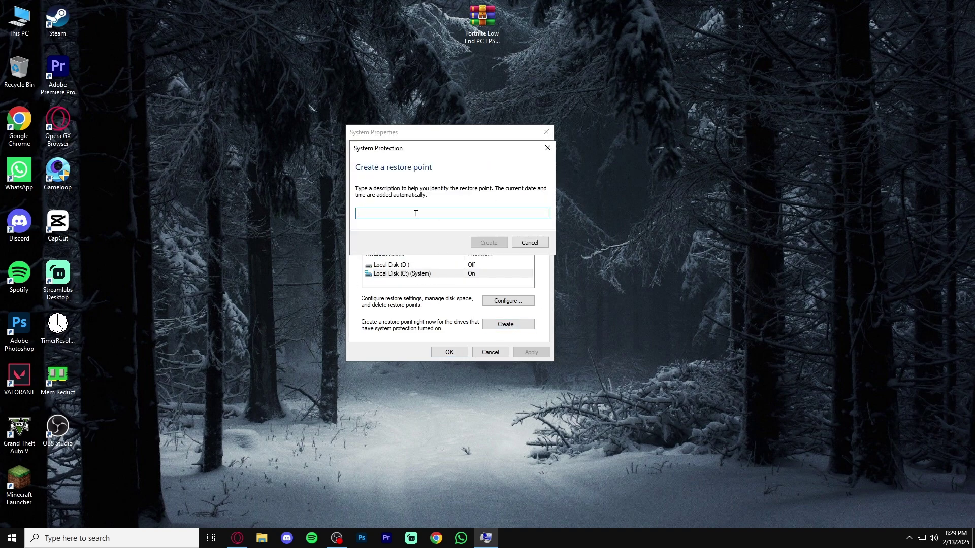
text(Fortnite Fps Boost)
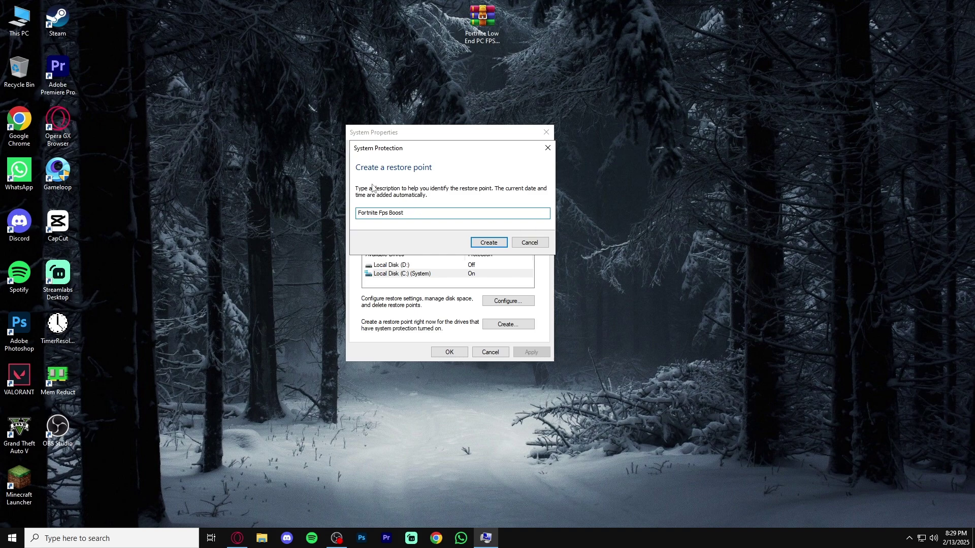
click(496, 243)
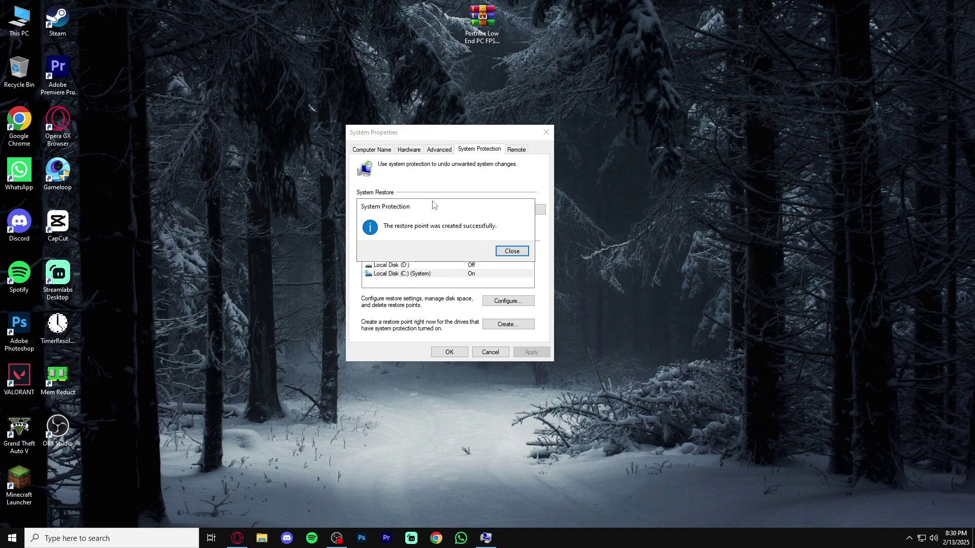
click(505, 251)
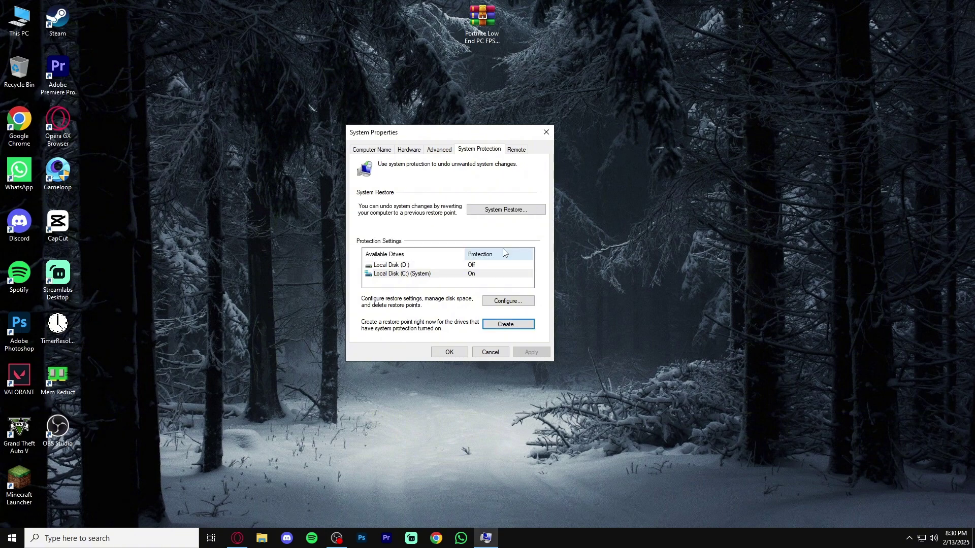
click(449, 352)
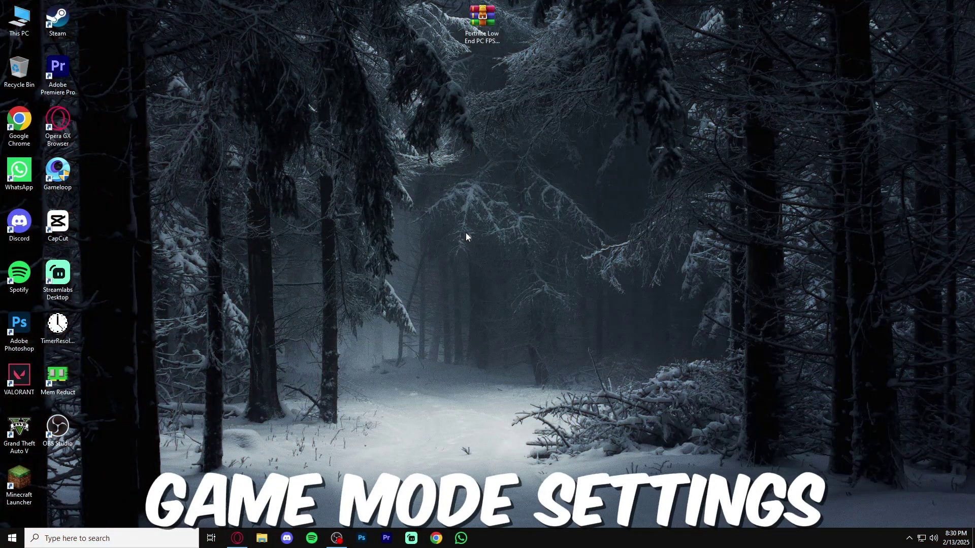
Open the Windows Game Mode settings and set Game Mode to On.
right_click(465, 233)
click(455, 207)
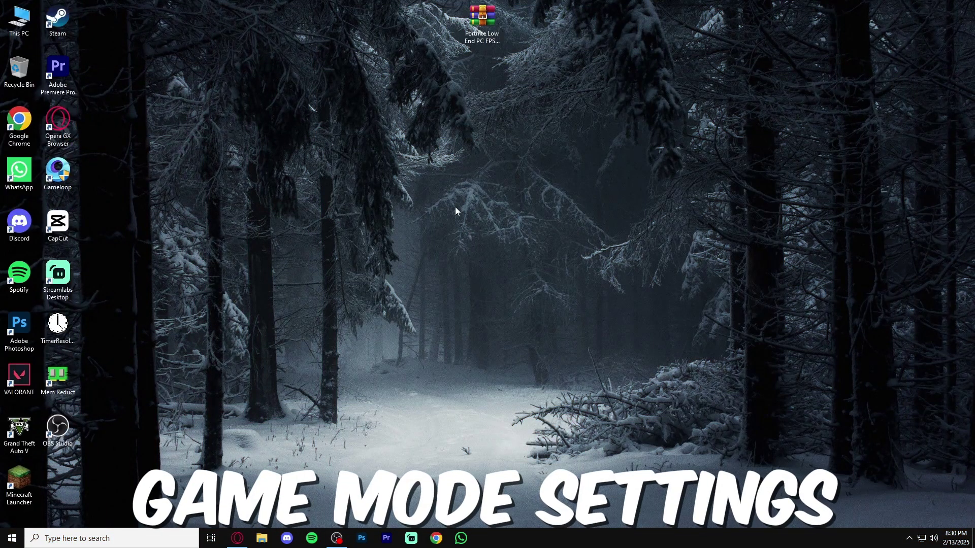
click(154, 537)
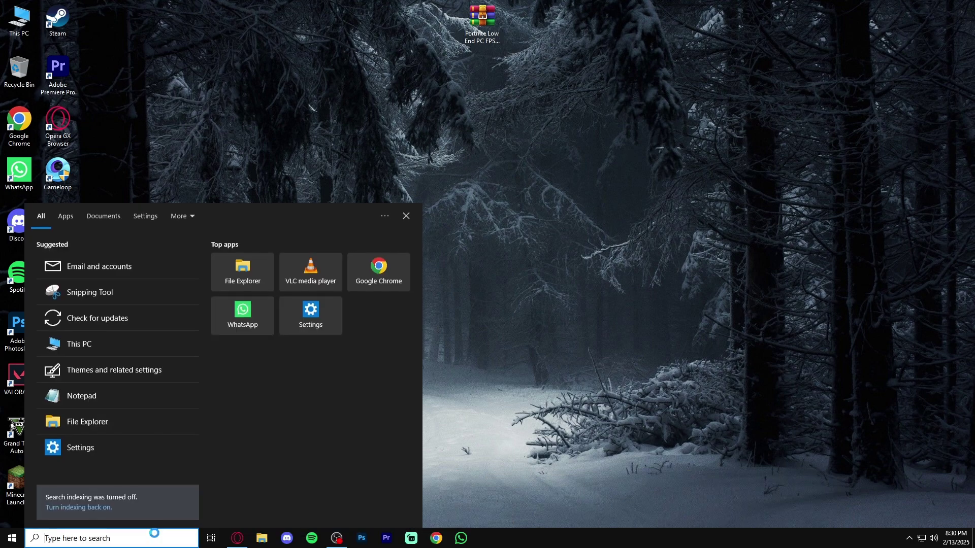
text(game mode)
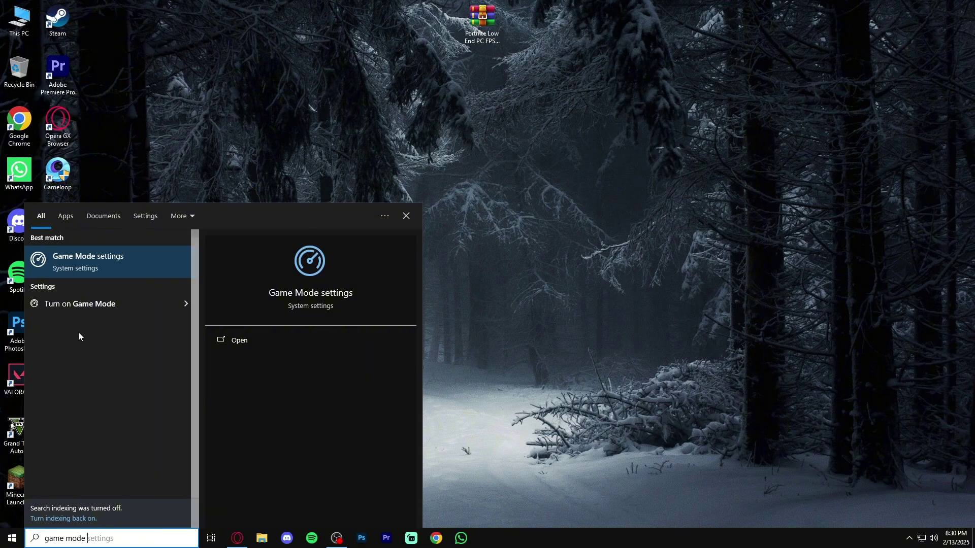
click(138, 270)
click(186, 97)
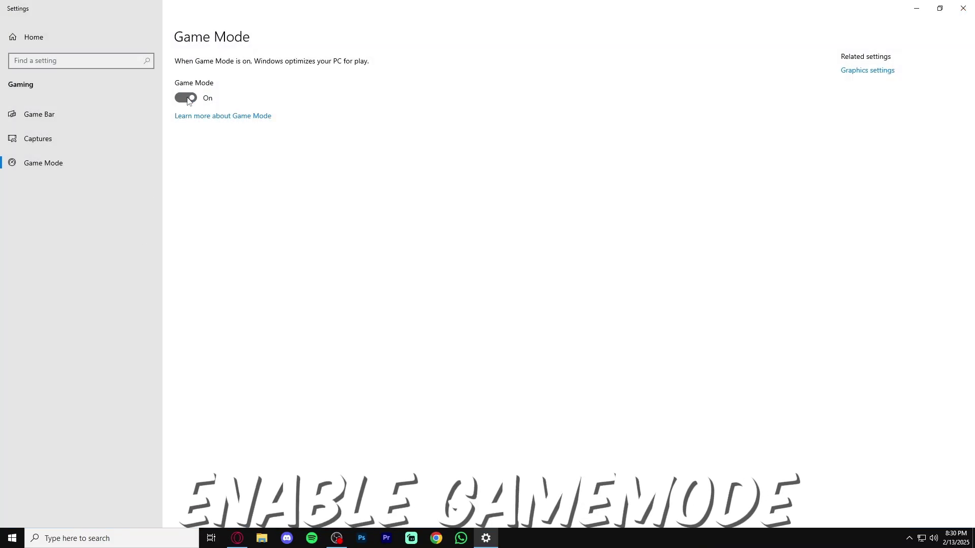
click(186, 98)
Turn off Game Bar in the Gaming settings, return to the Game Mode page and close Settings.
click(44, 116)
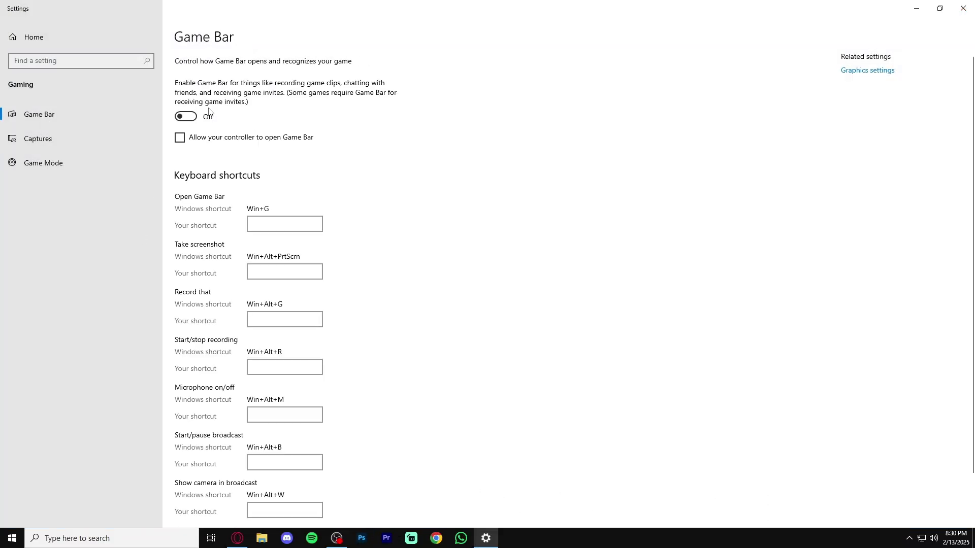
click(179, 117)
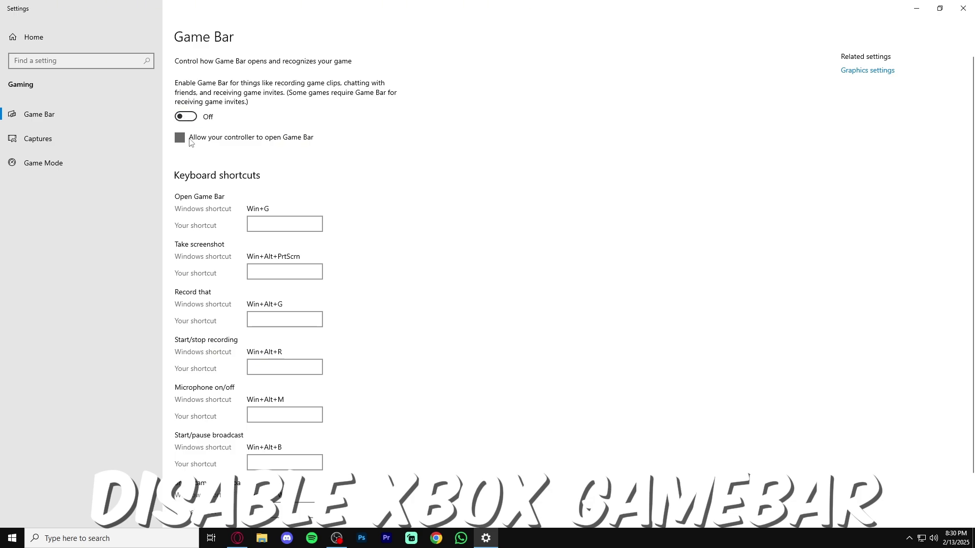
click(87, 162)
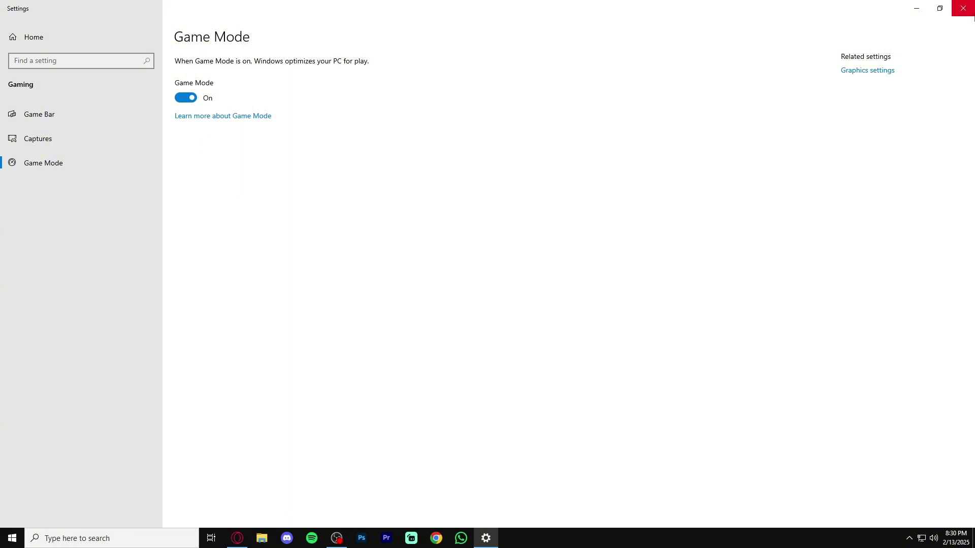
click(962, 8)
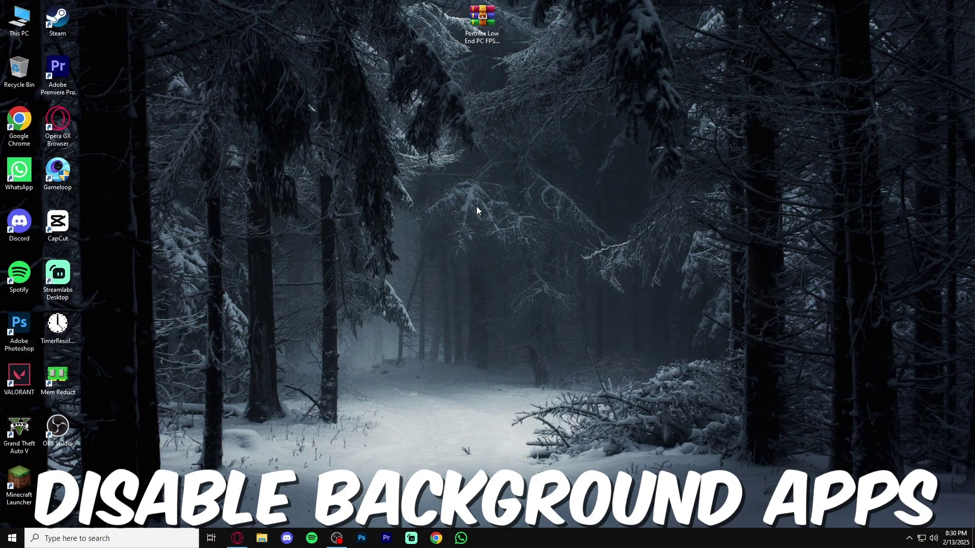
Open the Background apps settings, set "Let apps run in the background" to Off, and close Settings.
click(142, 538)
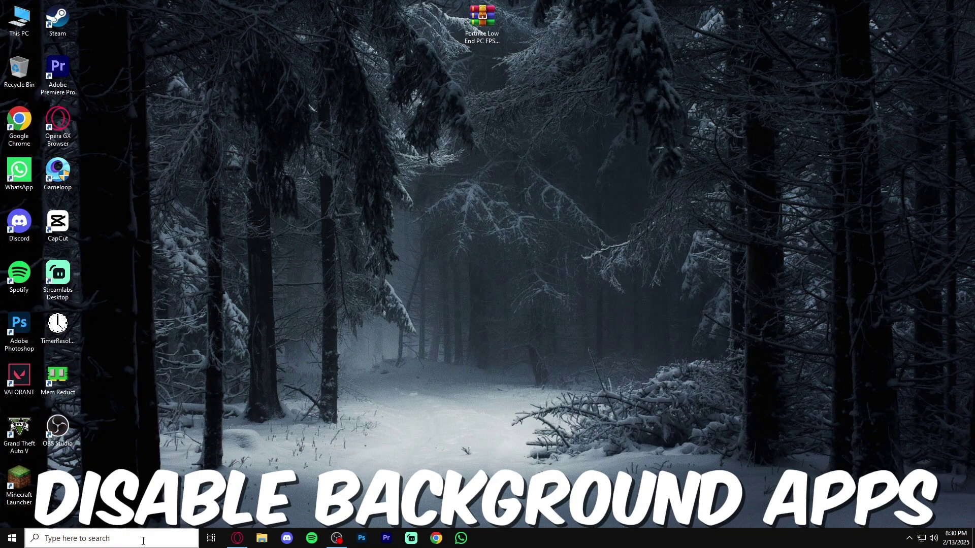
text(background apps)
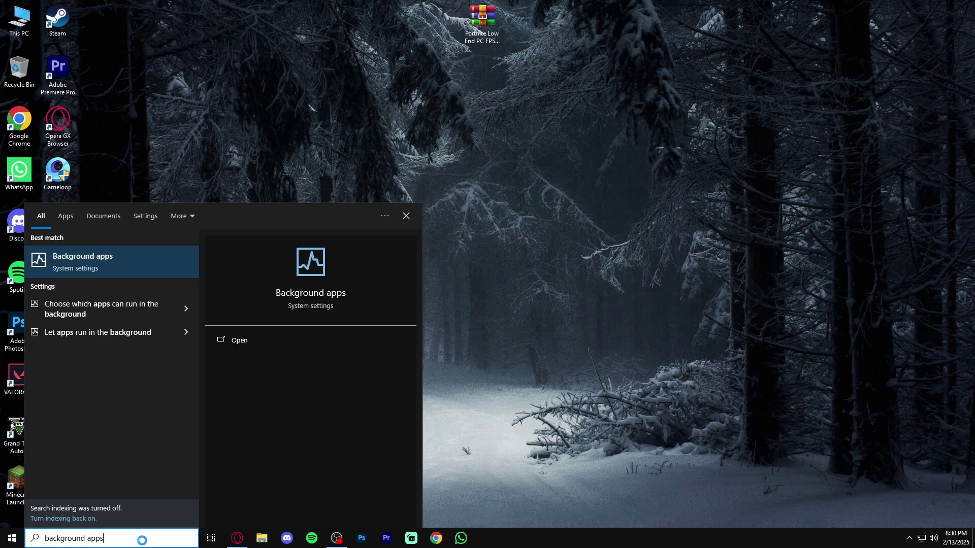
click(181, 254)
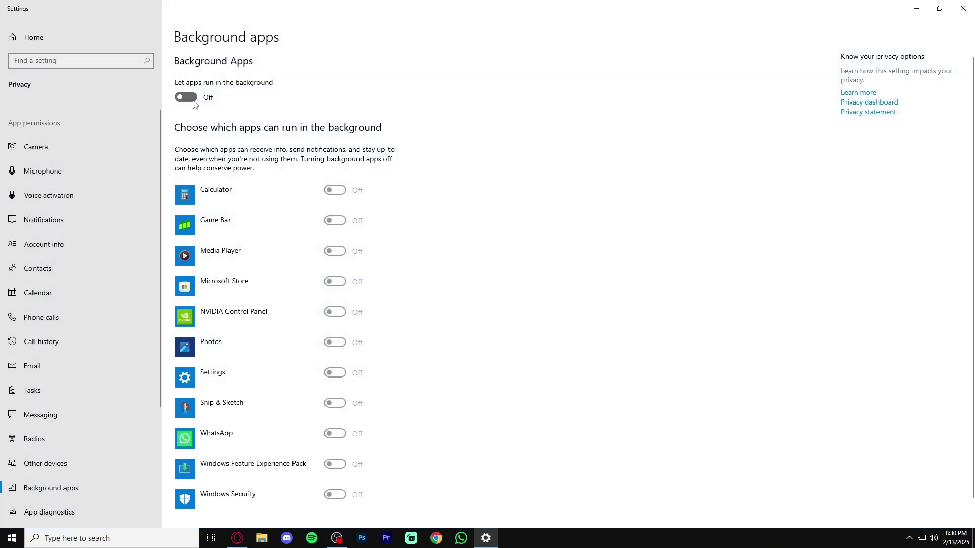
click(191, 98)
click(192, 101)
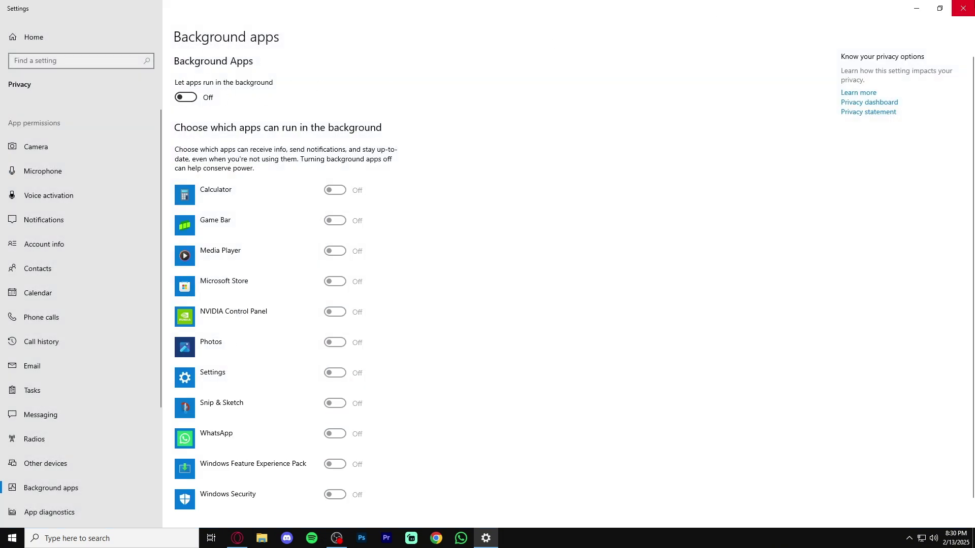
click(963, 8)
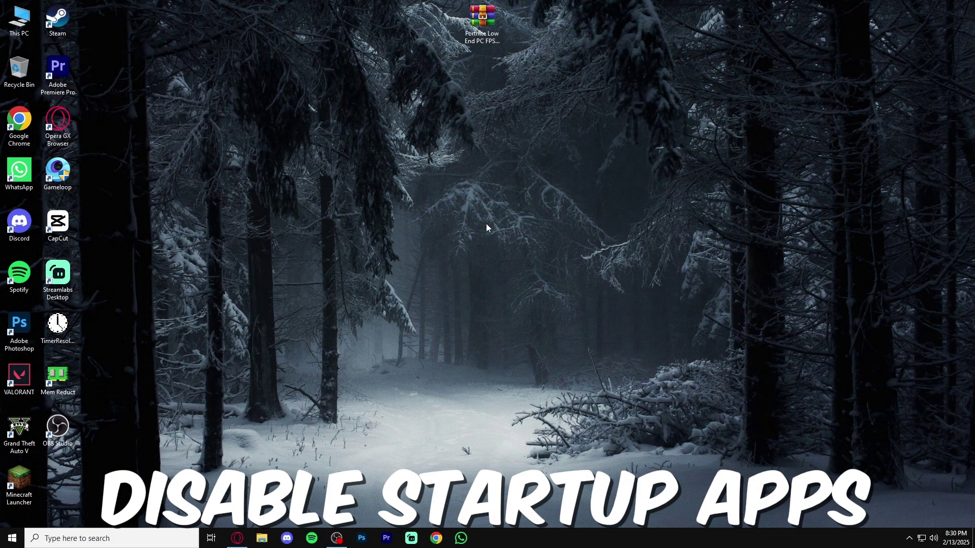
Open the Startup Apps settings, set Mem Reduct and WhatsApp to Off, and close Settings.
click(155, 532)
text(start)
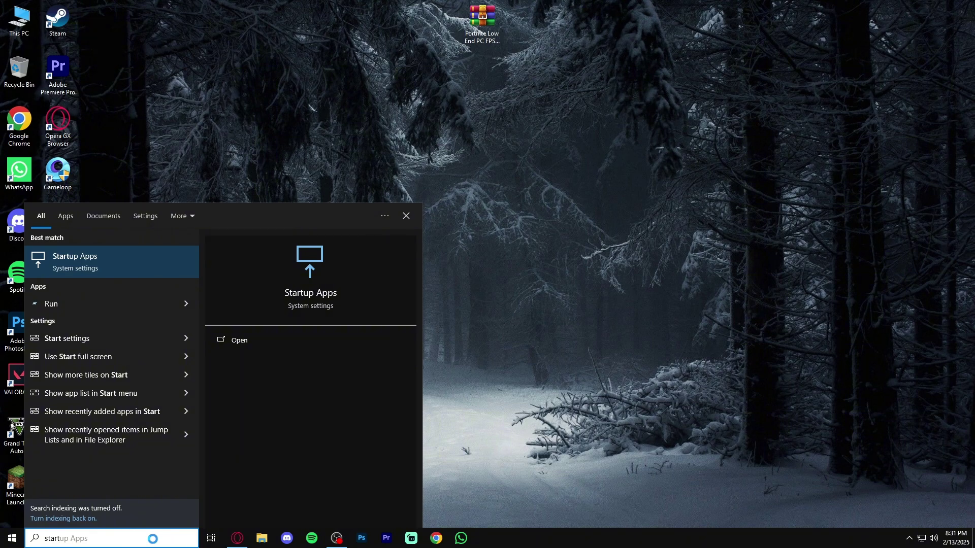
text(up apps)
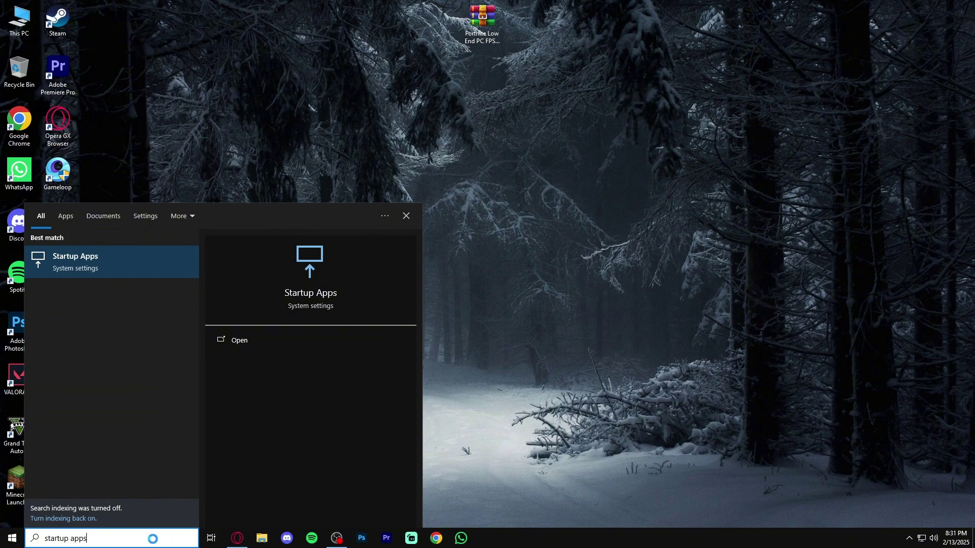
click(150, 276)
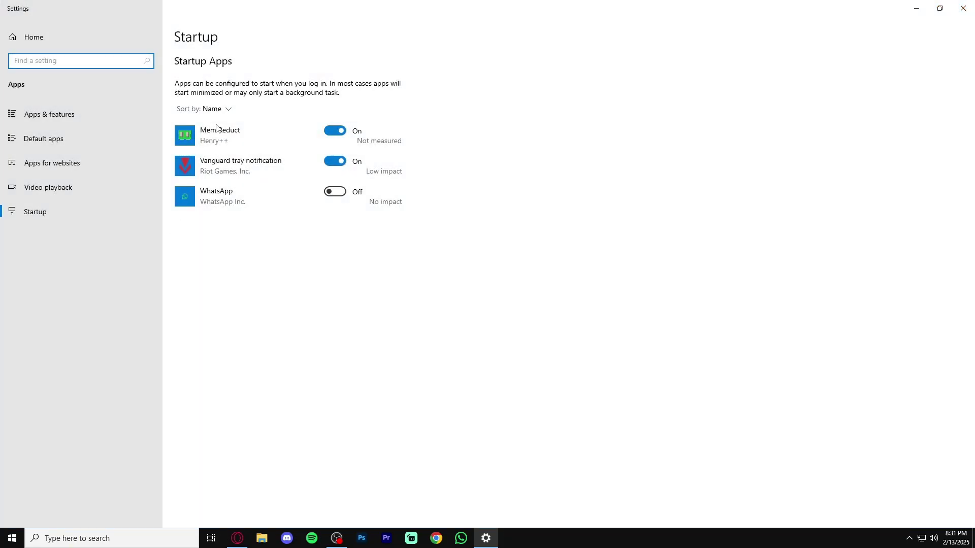
click(336, 131)
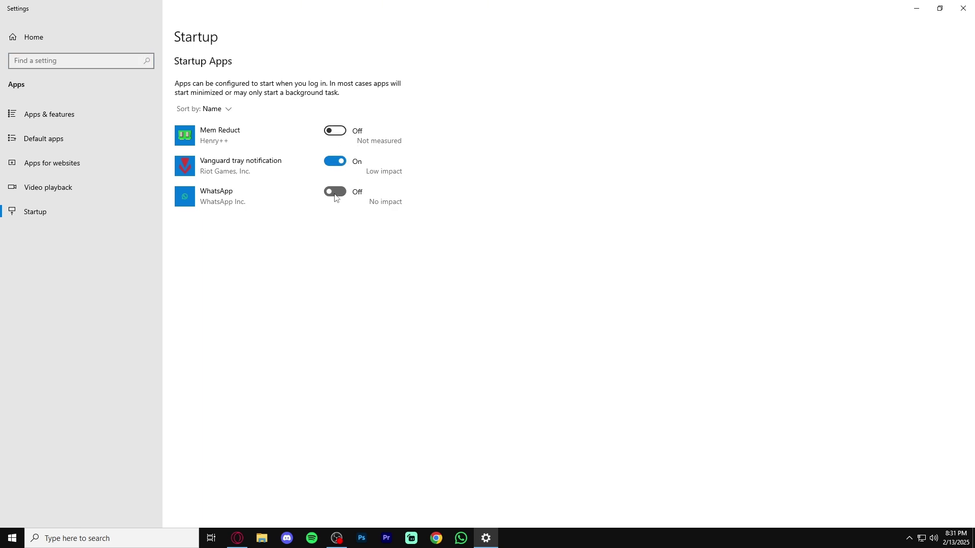
click(335, 193)
click(335, 193)
click(963, 8)
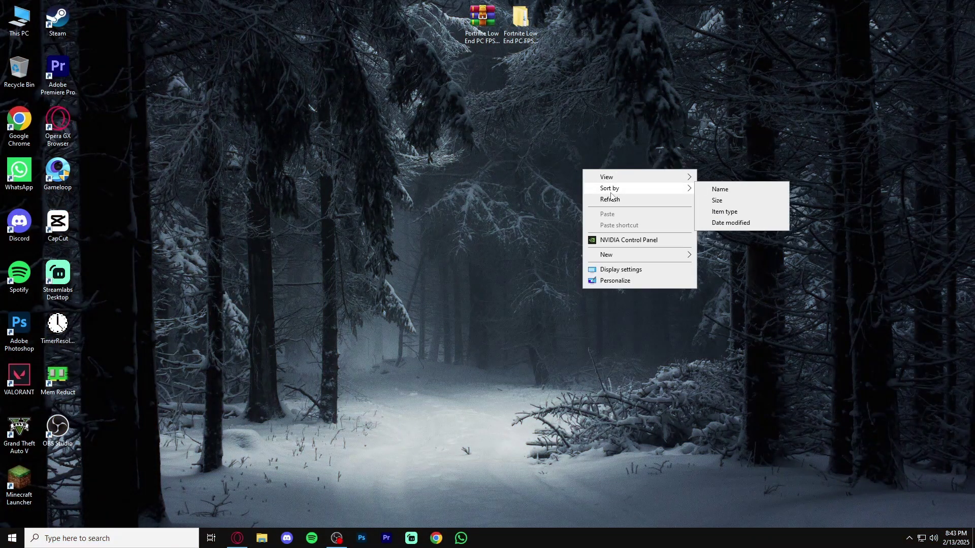
Refresh the desktop and open the extracted Fortnite Low End PC FPS Optimization Pack folder in a smaller, repositioned window.
click(611, 198)
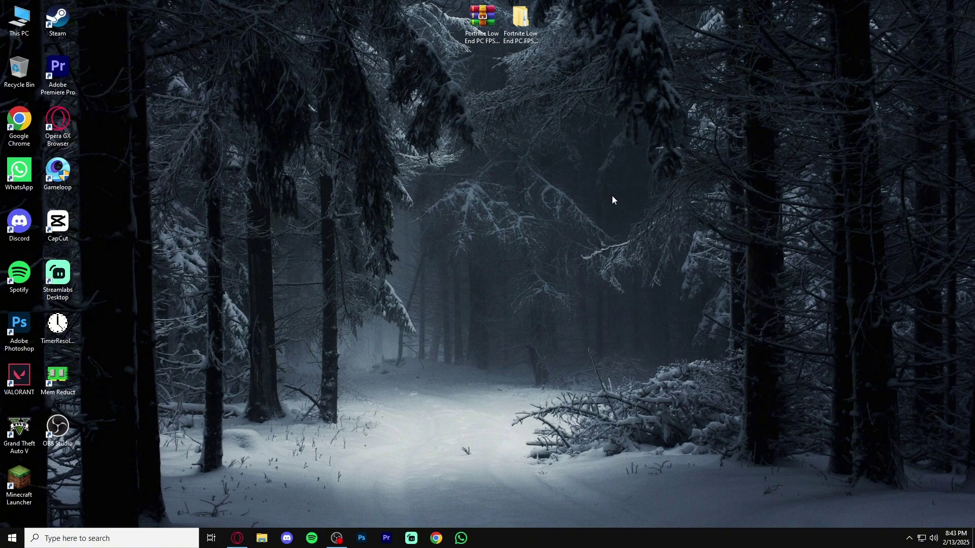
click(511, 36)
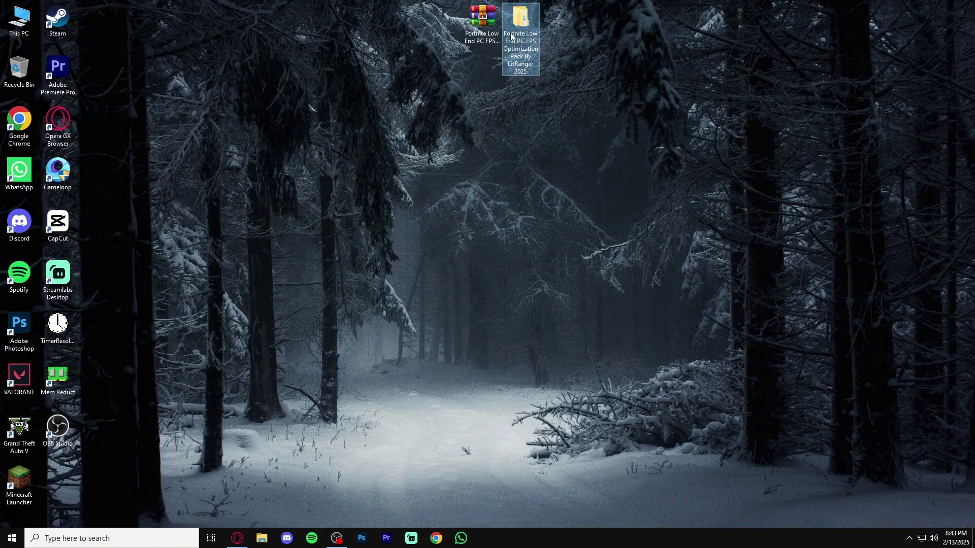
double_click(521, 23)
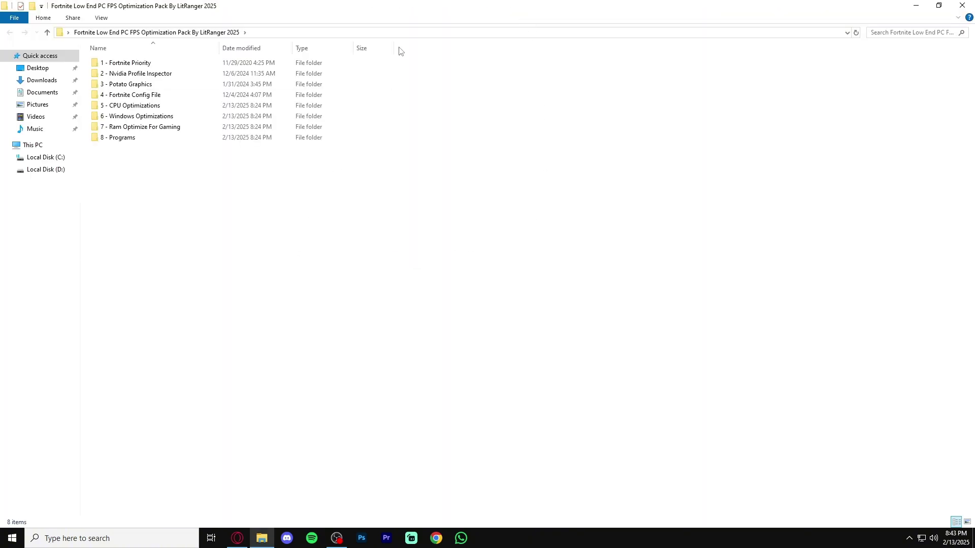
double_click(410, 6)
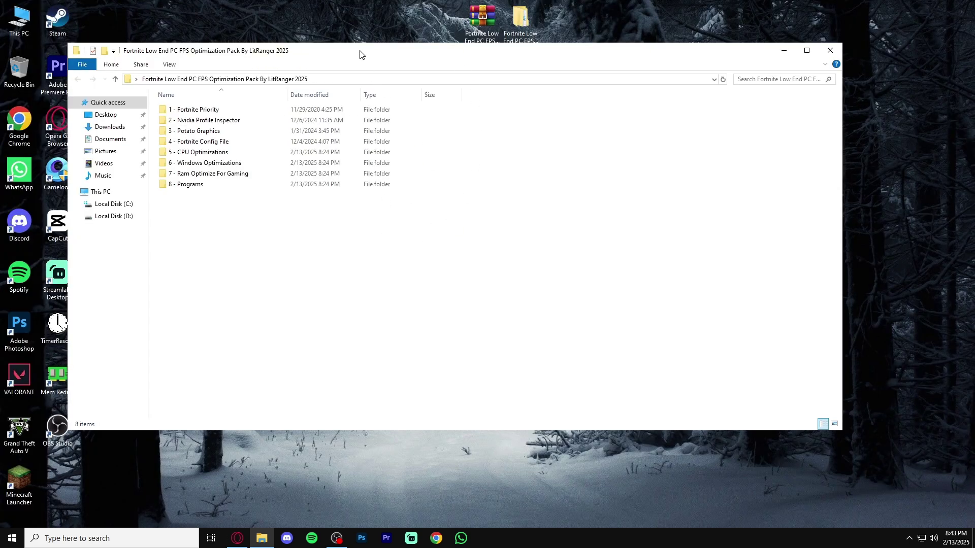
drag(362, 54, 385, 66)
Open the "1 - Fortnite Priority" folder inside the optimization pack.
drag(388, 269, 244, 118)
click(343, 330)
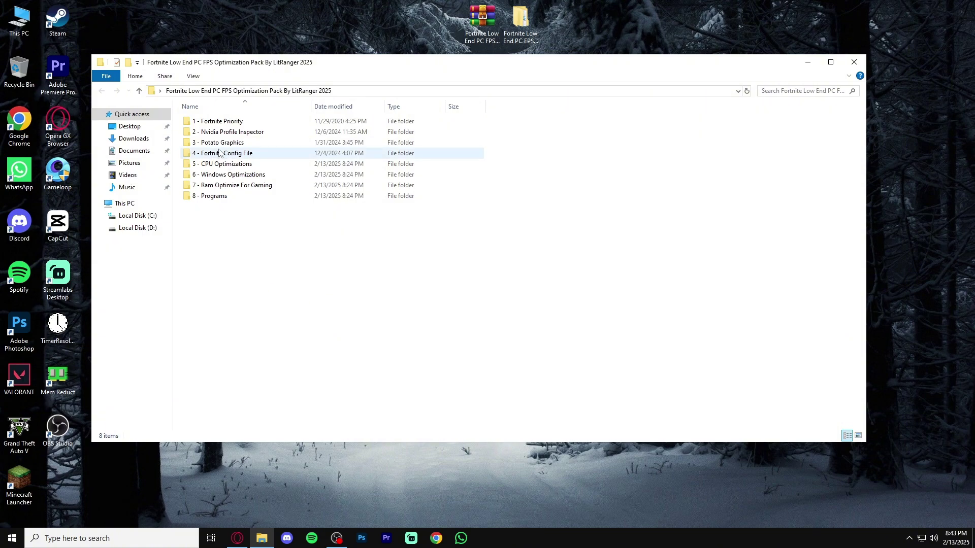
click(214, 123)
double_click(254, 124)
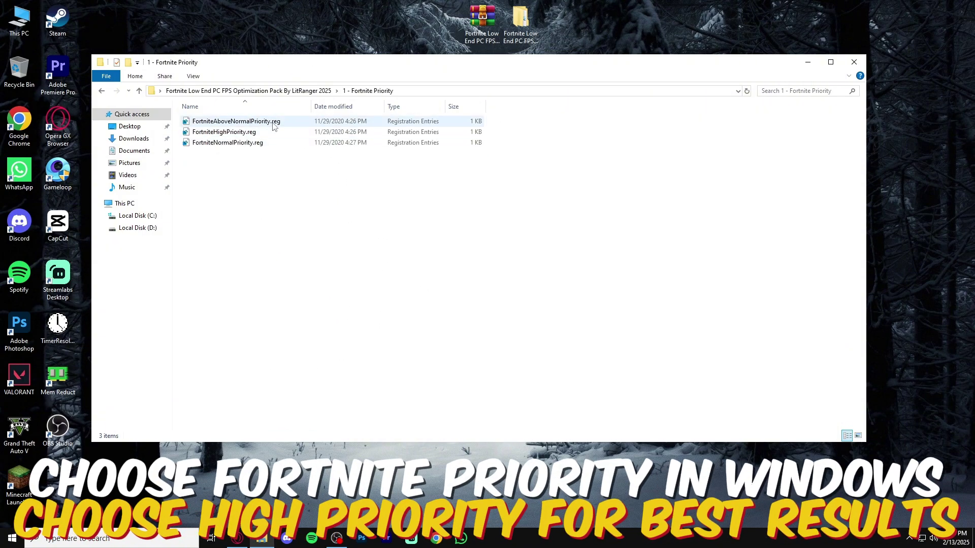
Merge FortniteHighPriority.reg into the Windows registry, allowing Registry Editor to make changes.
click(242, 133)
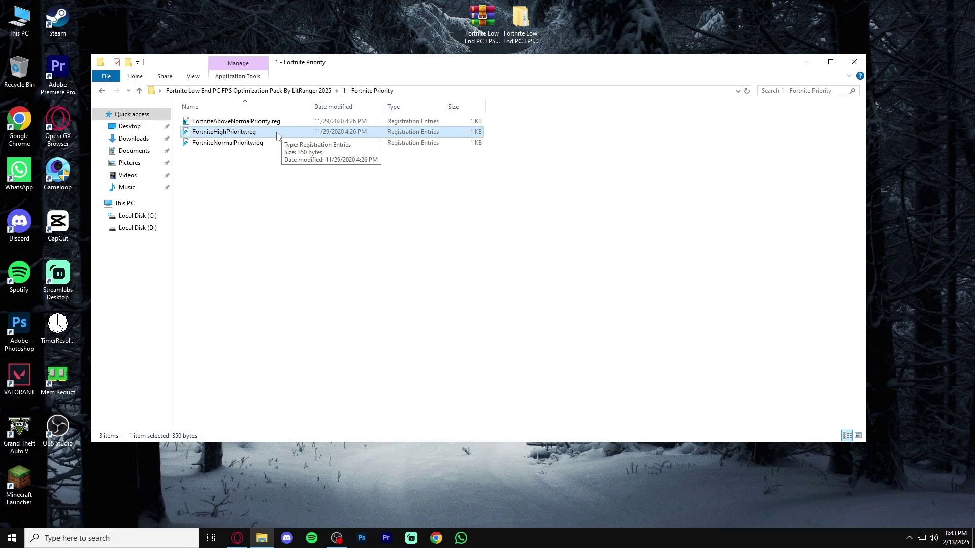
double_click(277, 134)
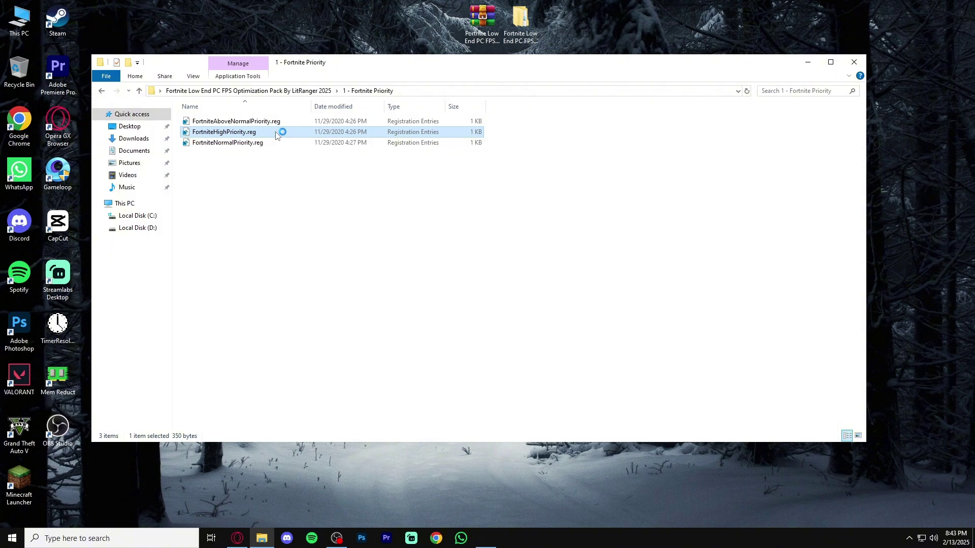
click(433, 326)
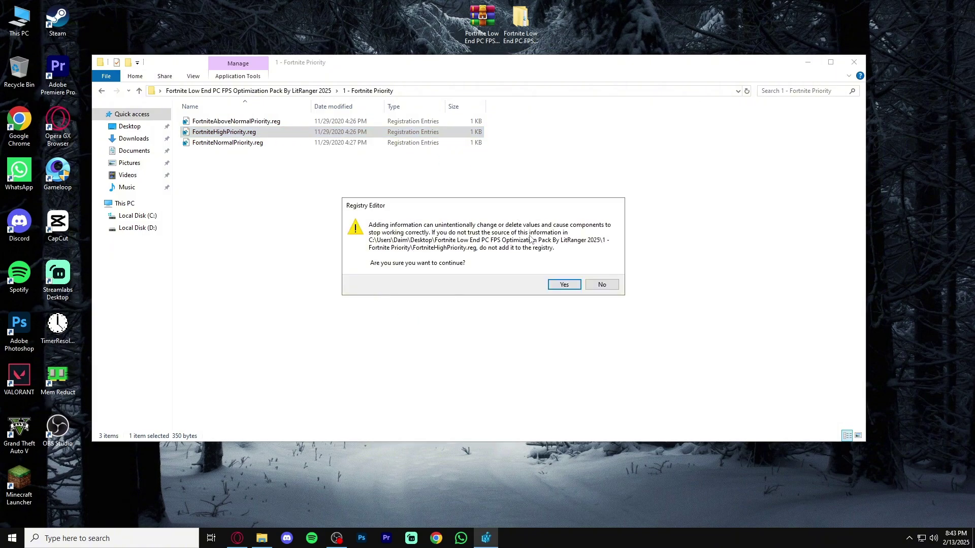
click(550, 287)
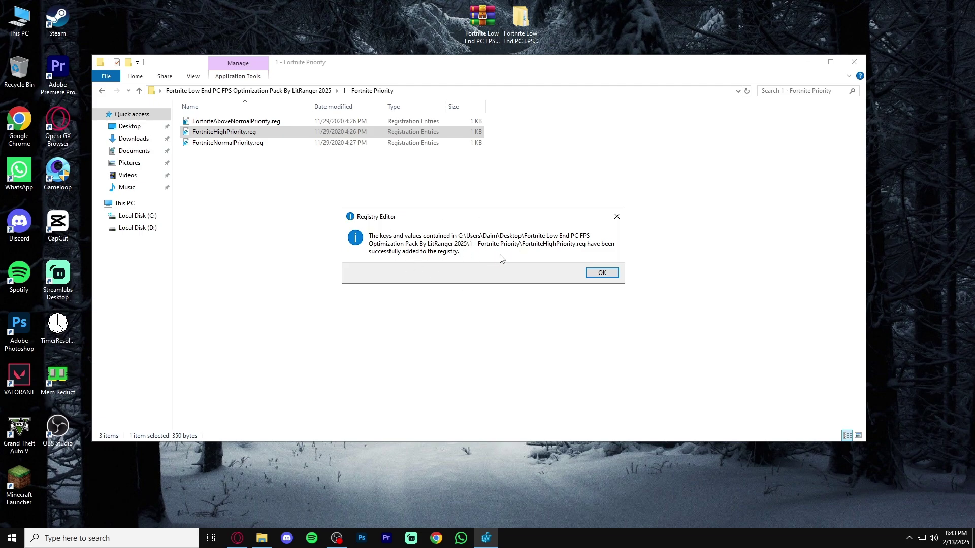
click(602, 273)
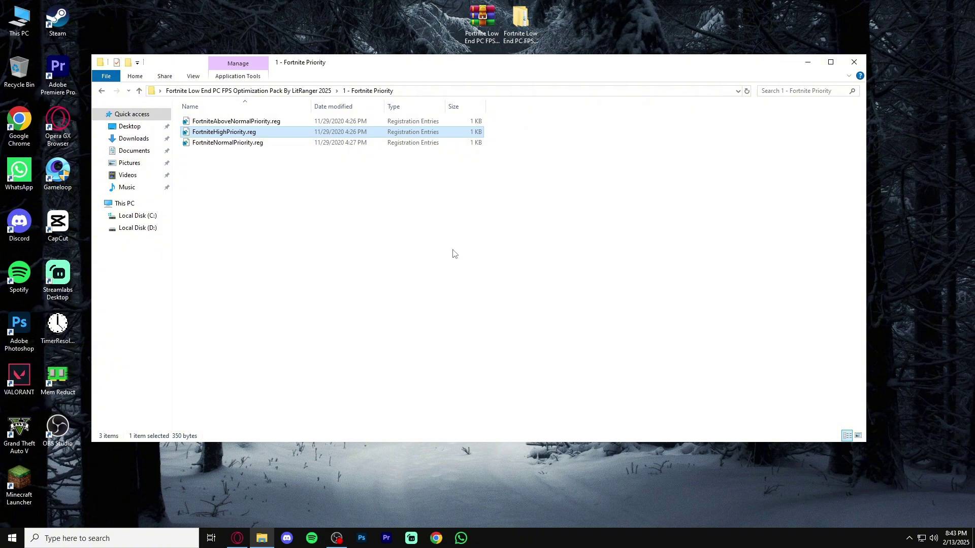
Open the pack's "2 - Nvidia Profile Inspector" folder and launch nvidiaProfileInspector.exe with permission to make changes.
click(102, 91)
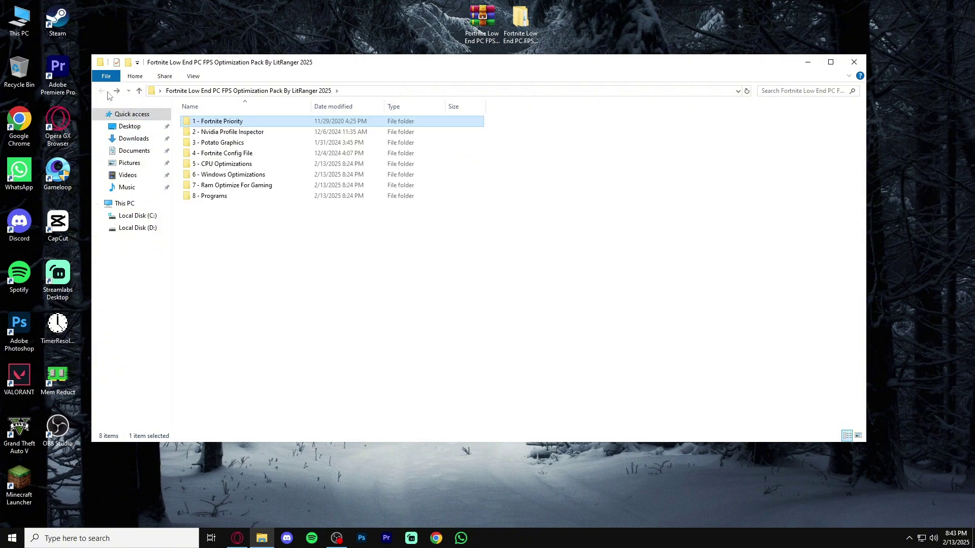
double_click(250, 131)
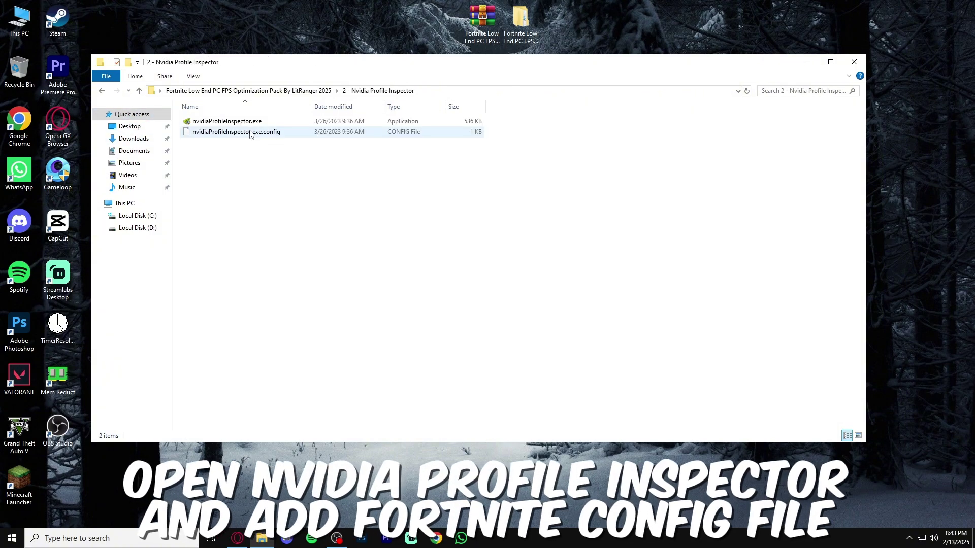
click(206, 124)
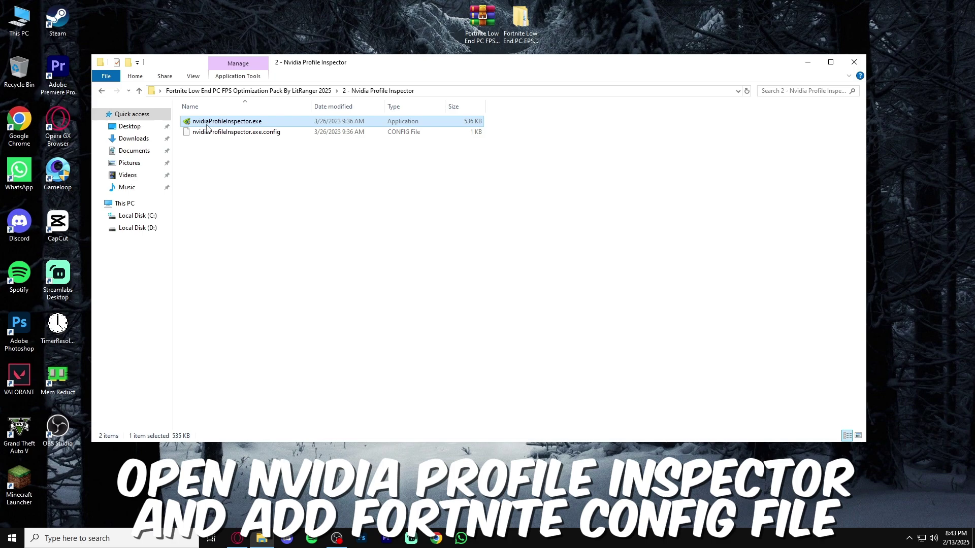
double_click(207, 127)
click(434, 338)
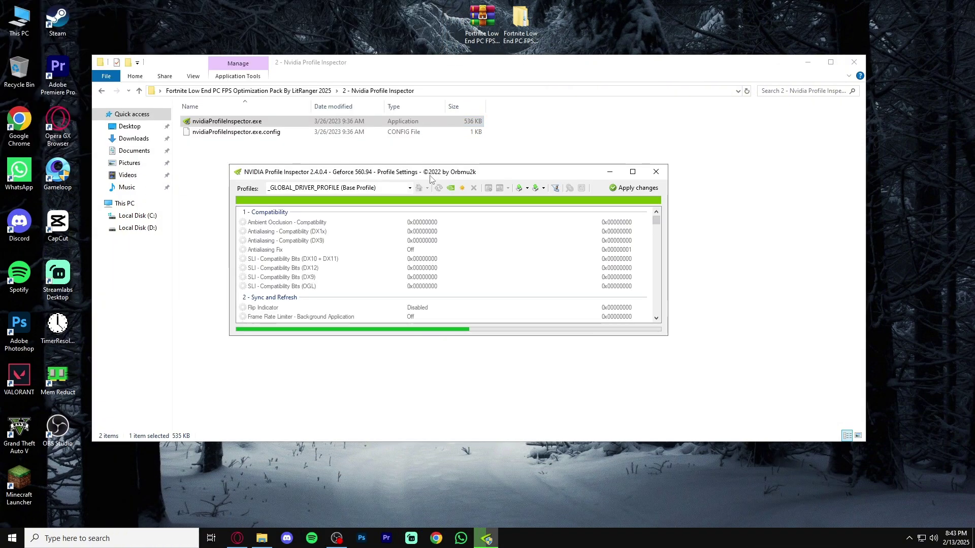
Import the Potato_graphics.nip profile from the pack's "3 - Potato Graphics" folder into NVIDIA Profile Inspector.
click(410, 188)
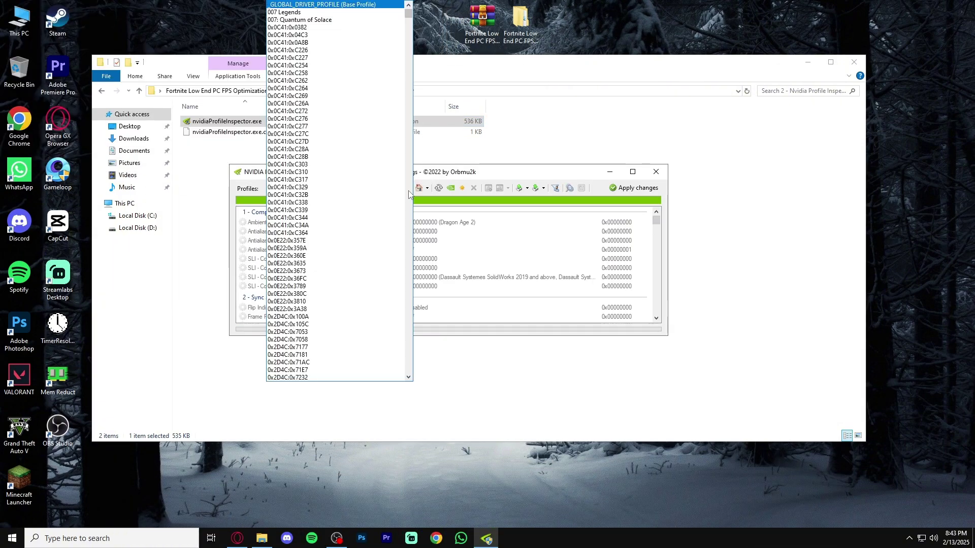
click(466, 179)
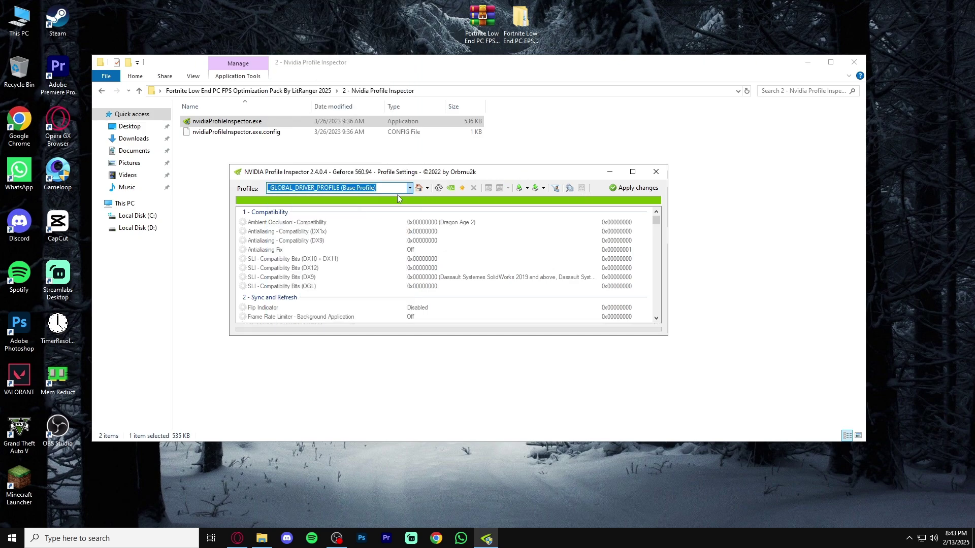
click(536, 188)
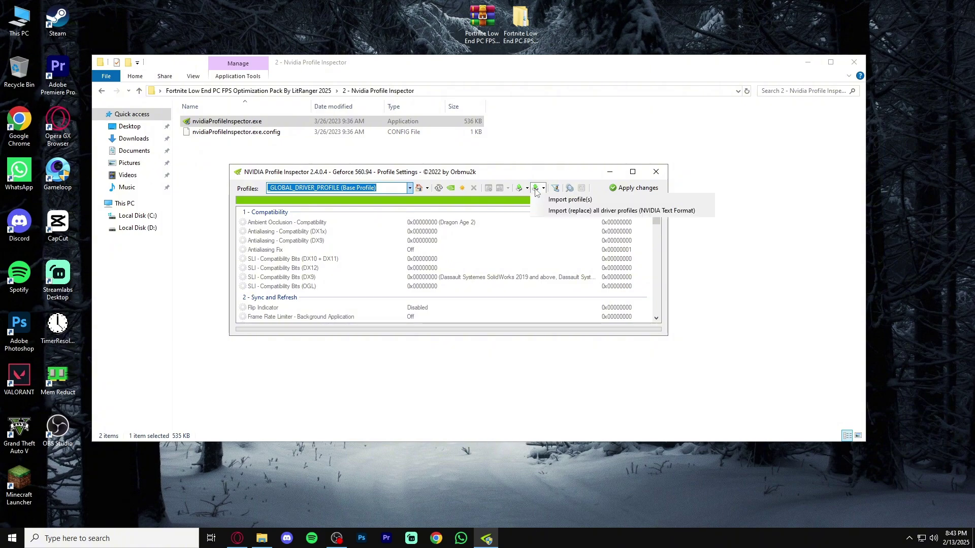
click(560, 201)
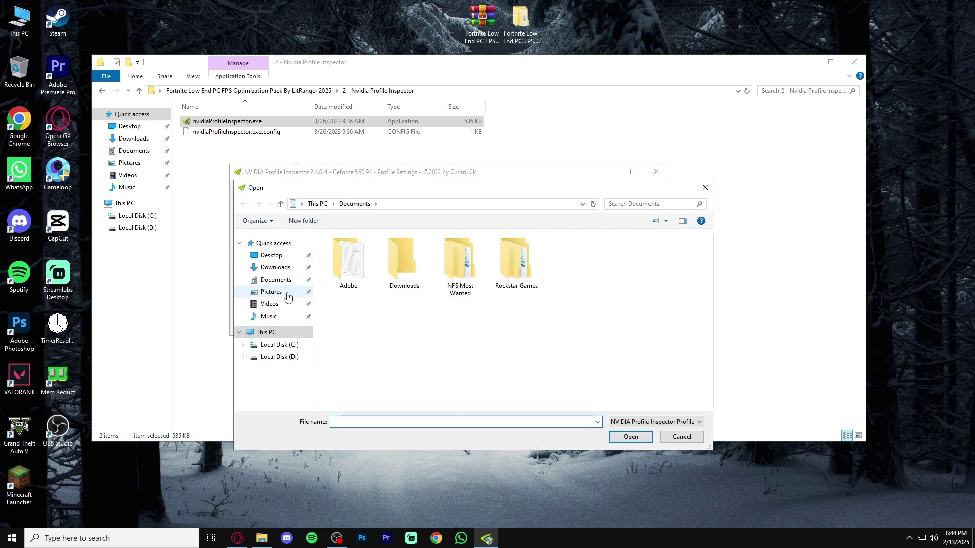
click(271, 256)
double_click(359, 260)
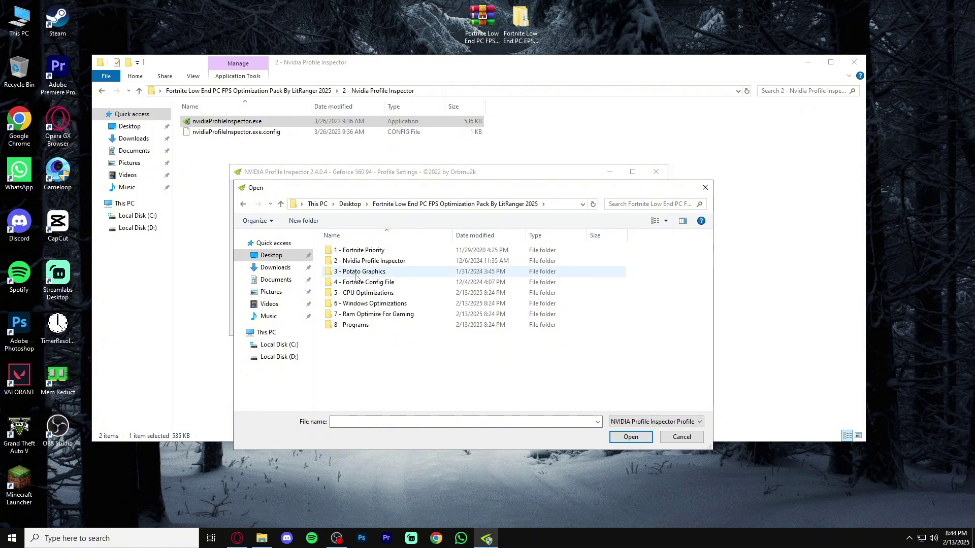
double_click(349, 275)
click(351, 252)
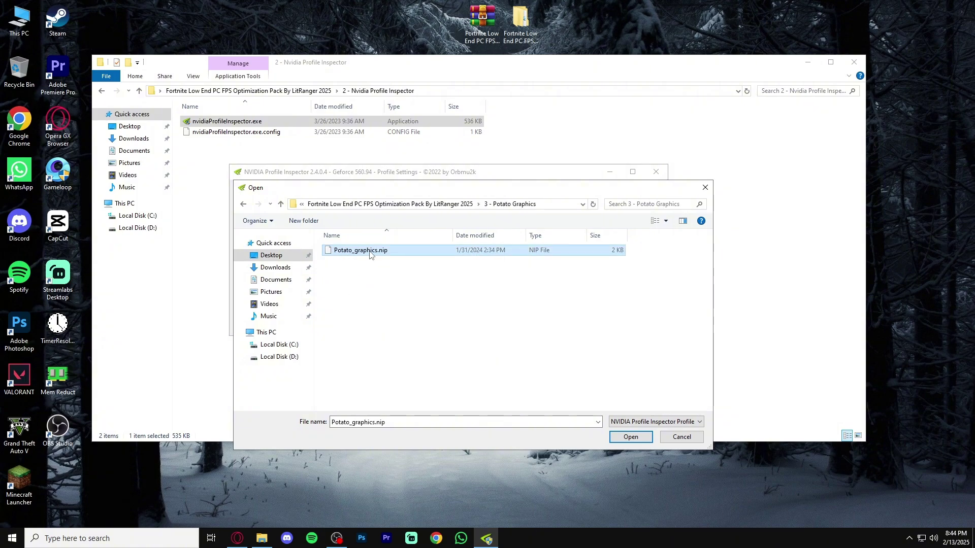
click(631, 436)
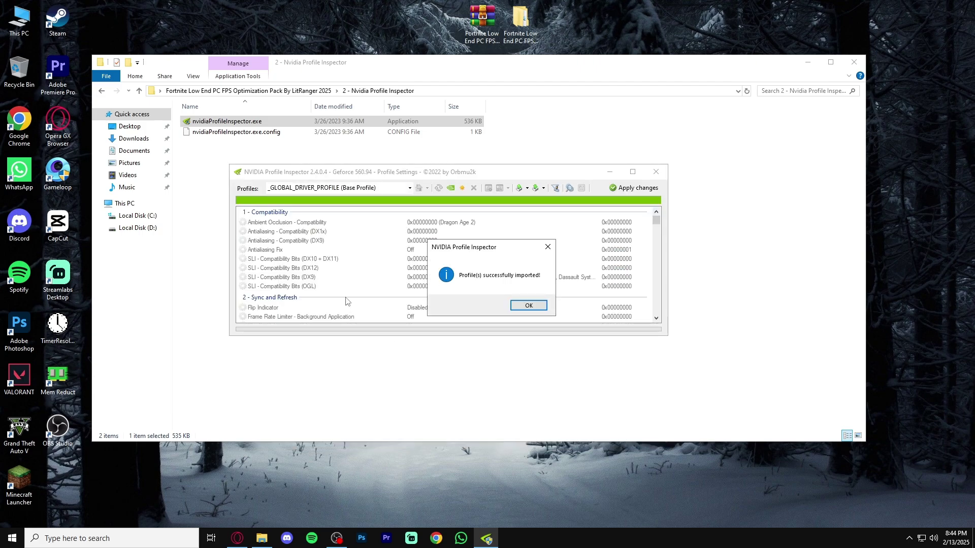
click(528, 306)
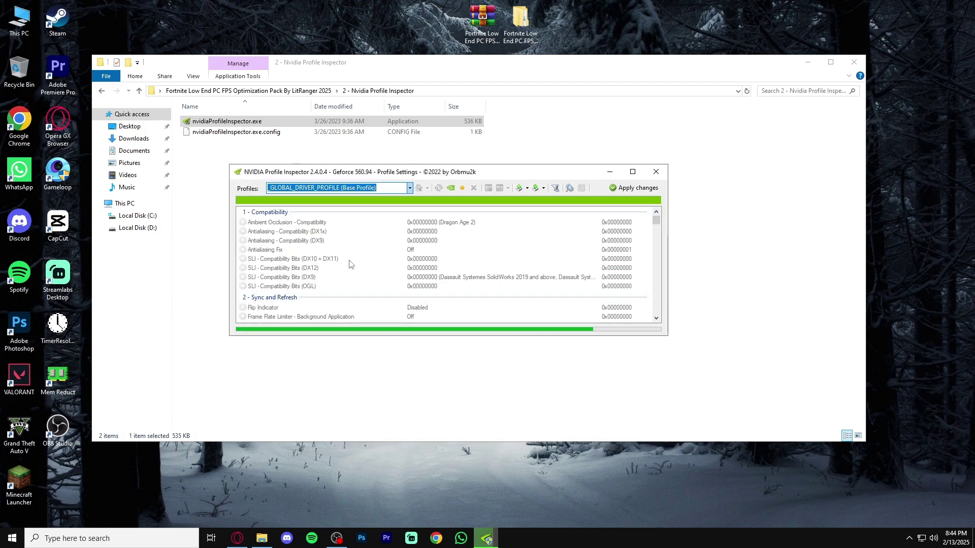
Look over the base profile's Compatibility and Sync and Refresh settings, and close NVIDIA Profile Inspector.
scroll(455, 272, down, 5)
scroll(455, 272, up, 4)
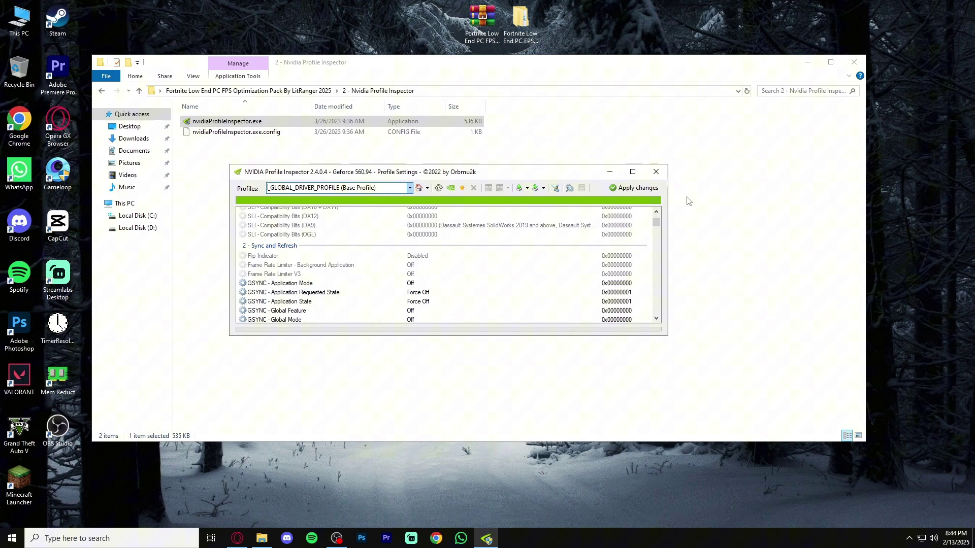
click(656, 172)
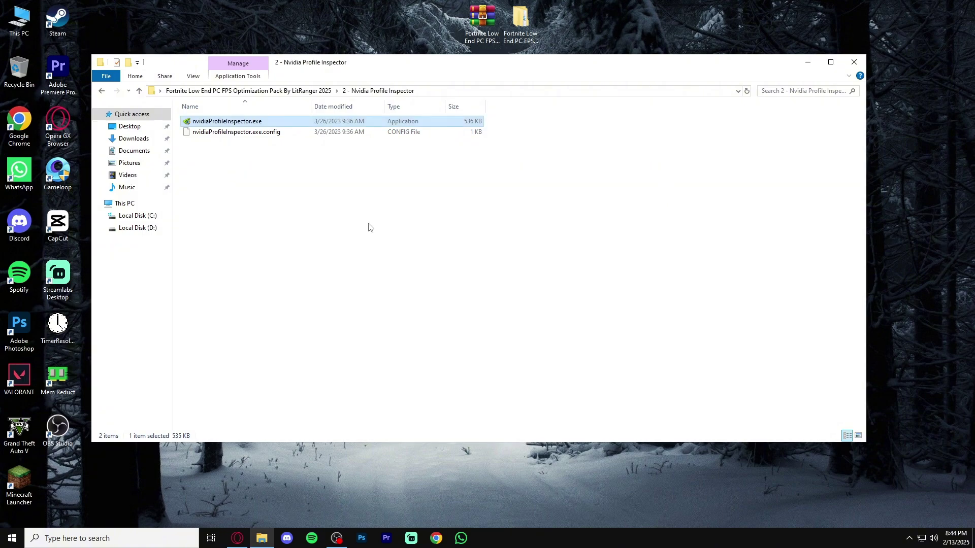
Return to the optimization pack's main folder and view the contents of the "3 - Potato Graphics" folder.
click(104, 91)
click(232, 145)
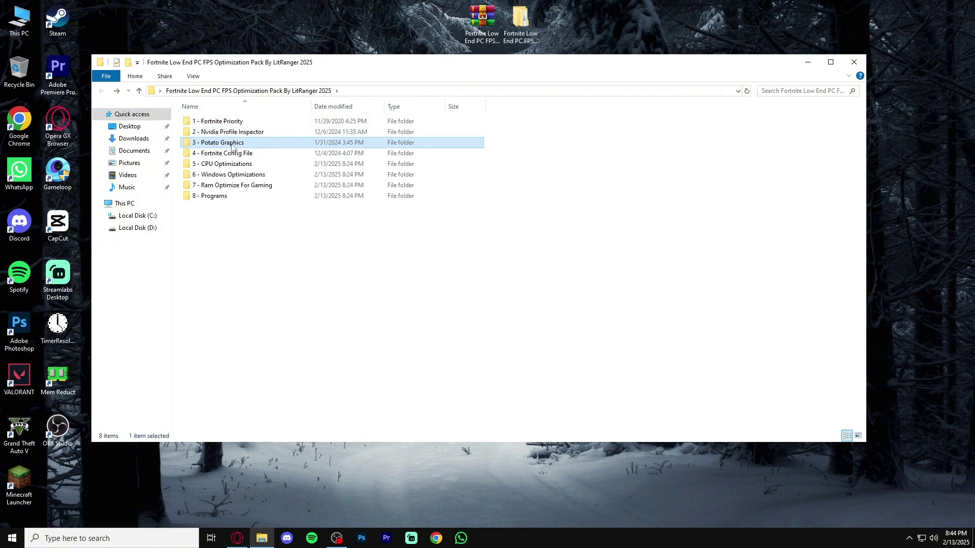
double_click(238, 145)
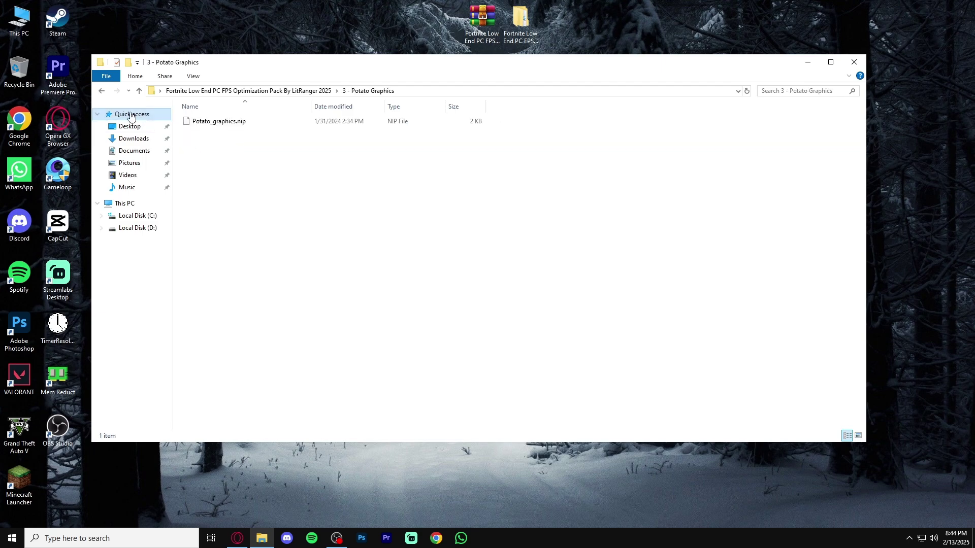
Open the pack's "4 - Fortnite Config File" folder and select the GameUserSettings.ini file.
click(102, 91)
double_click(232, 154)
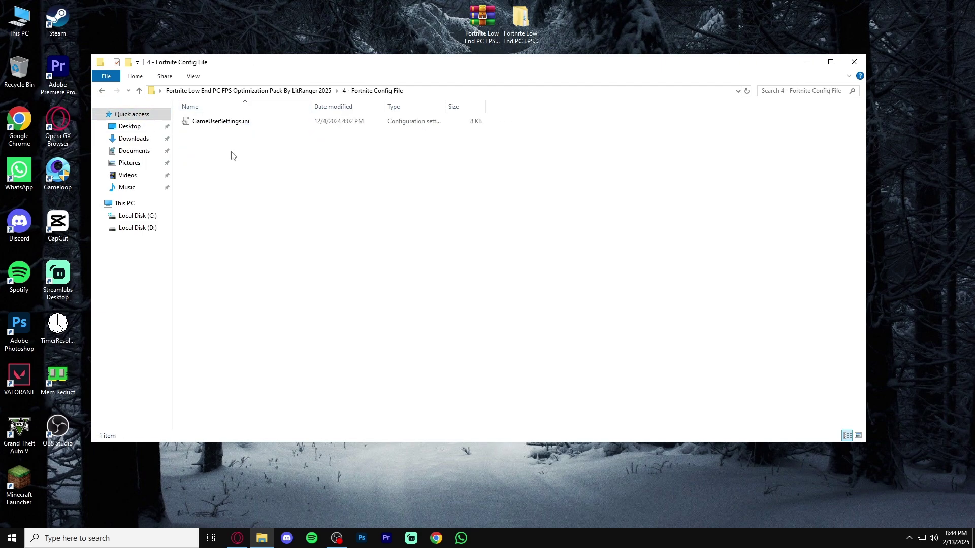
right_click(220, 123)
click(240, 233)
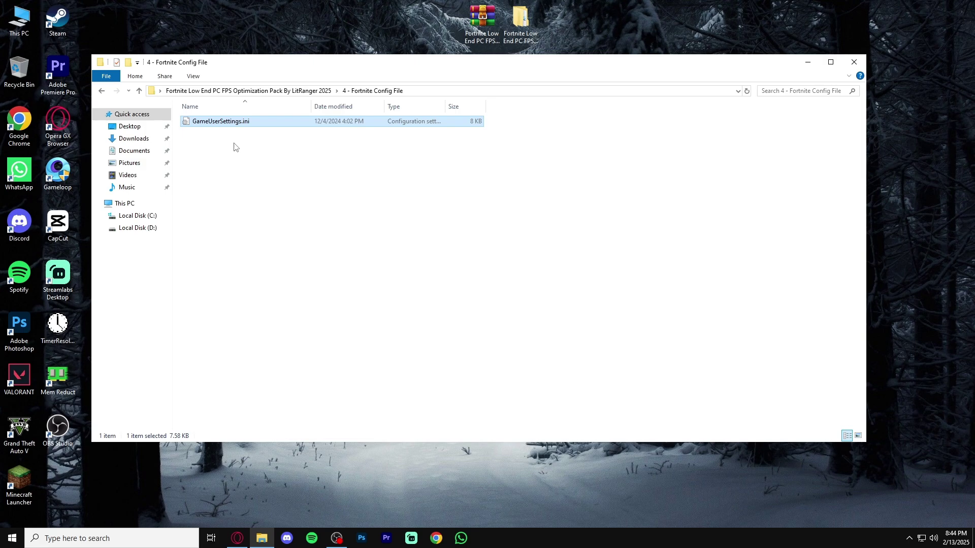
Open the pack's "5 - CPU Optimizations" folder and merge CpuPriorityClass.reg into the registry.
click(103, 94)
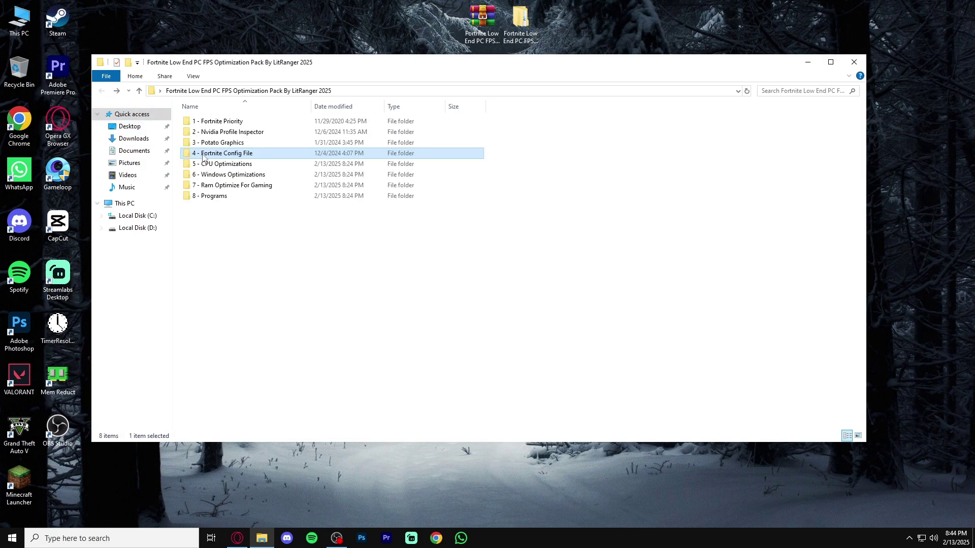
click(214, 165)
double_click(219, 165)
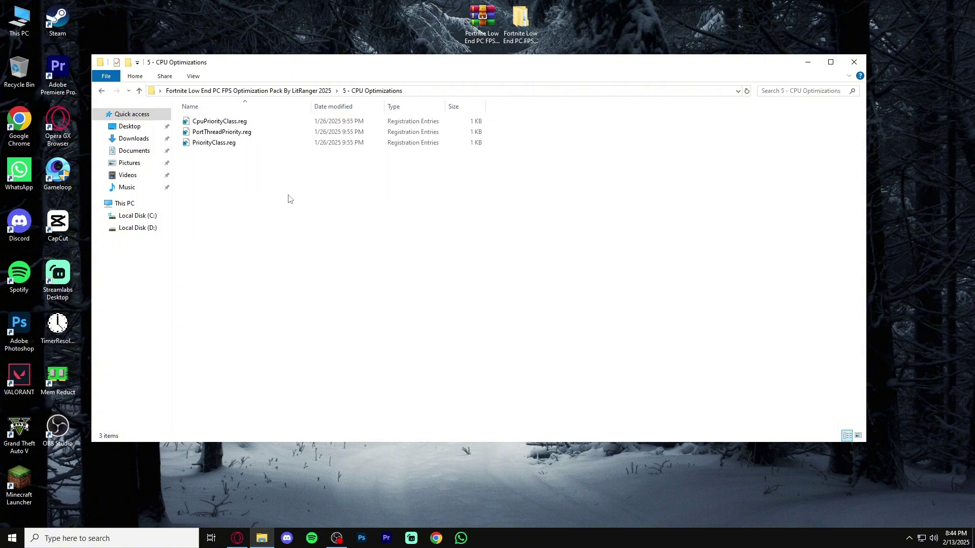
double_click(234, 122)
click(427, 330)
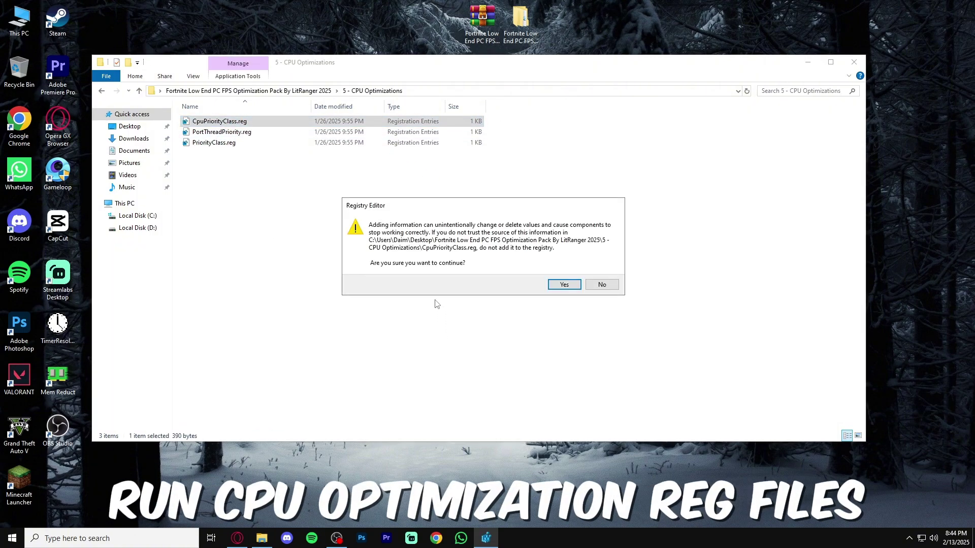
click(552, 286)
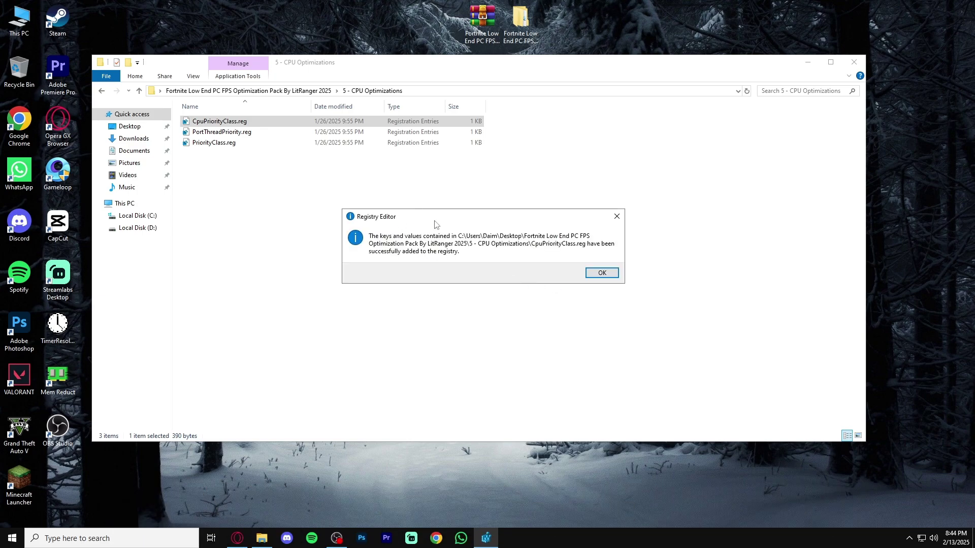
click(593, 274)
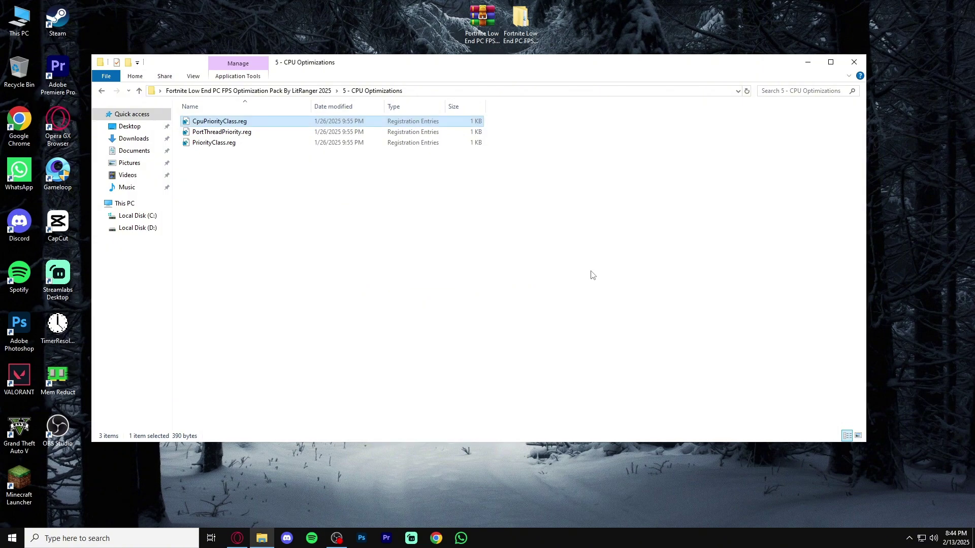
Merge PortThreadPriority.reg into the registry, allowing Registry Editor to make changes.
double_click(259, 133)
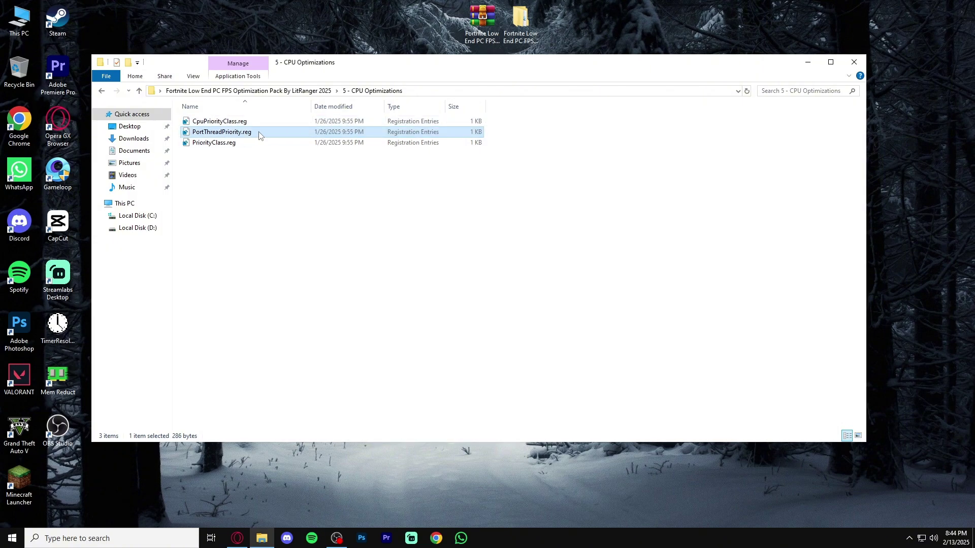
click(436, 328)
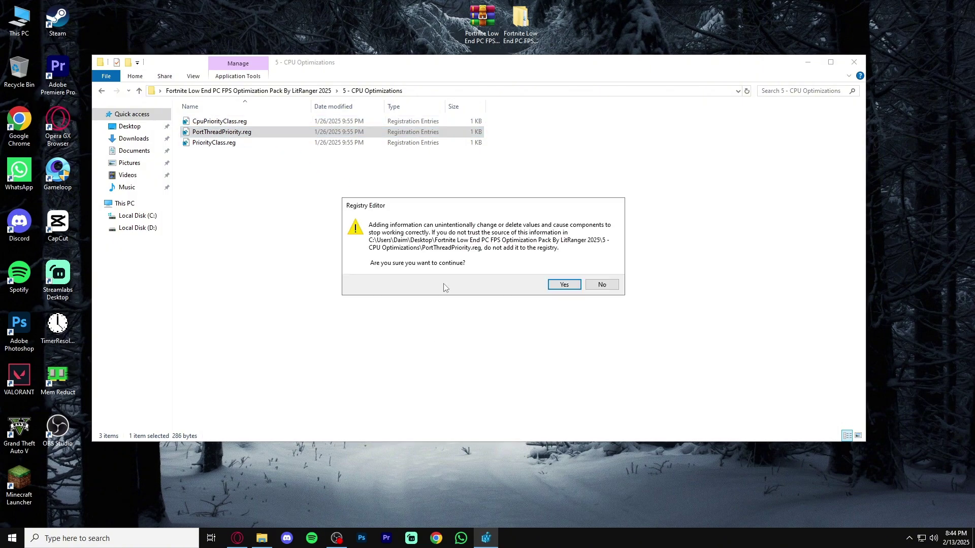
click(565, 285)
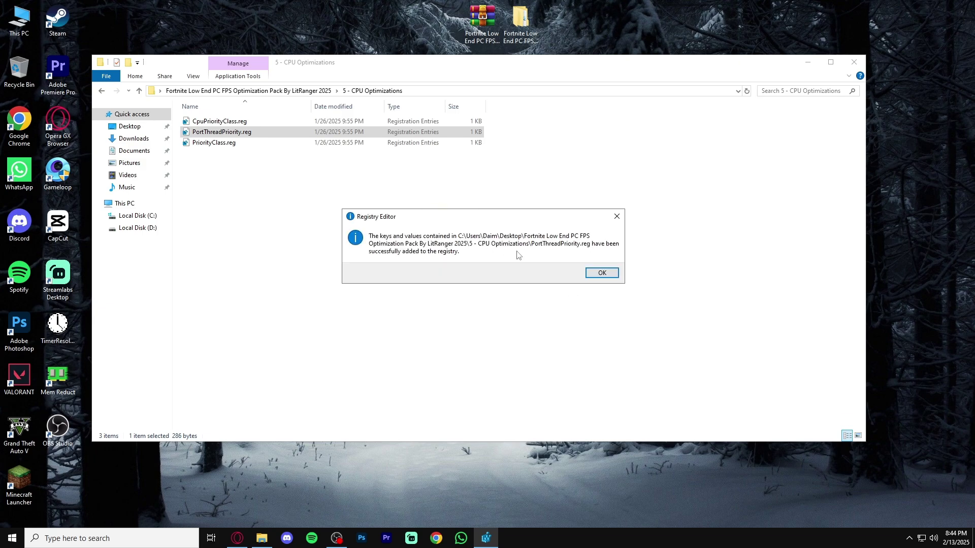
click(593, 271)
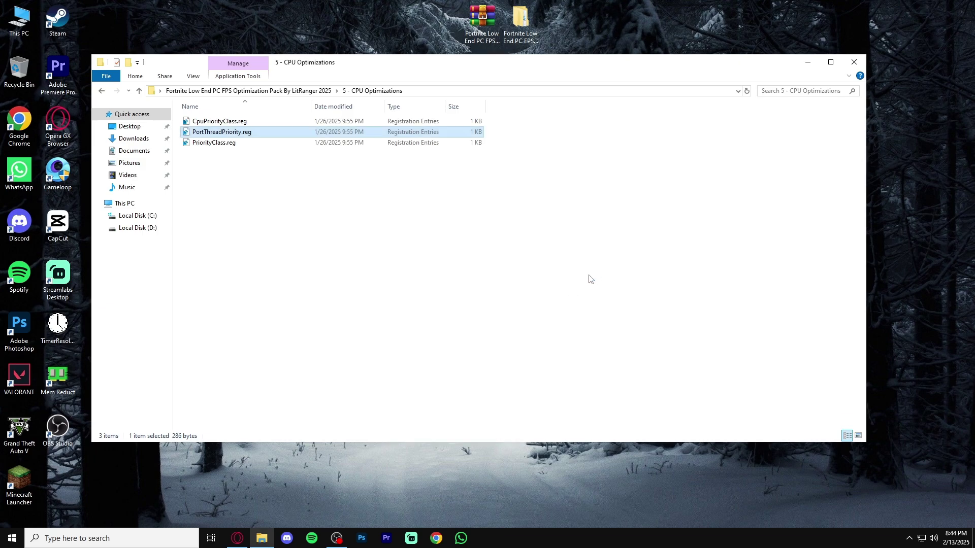
Merge PriorityClass.reg into the registry, allowing Registry Editor to make changes.
double_click(253, 145)
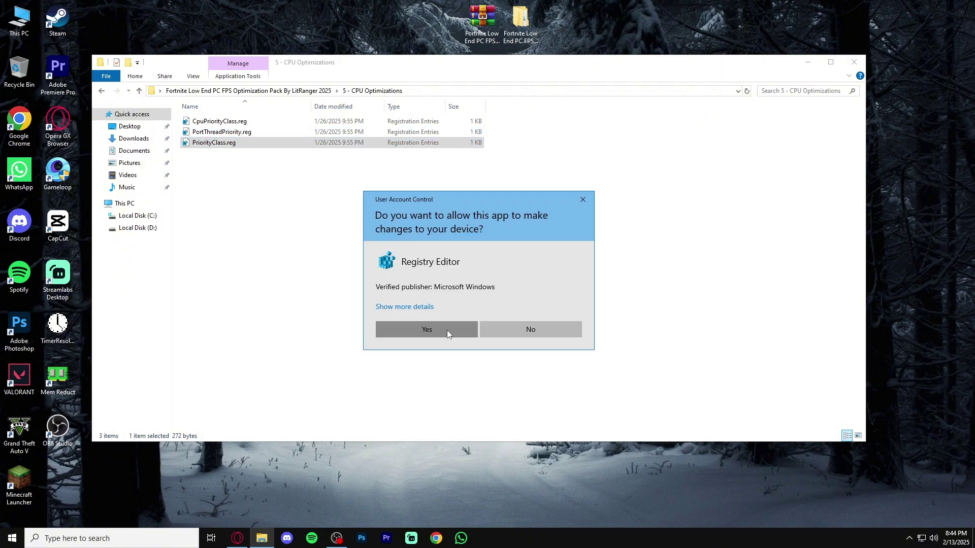
click(447, 331)
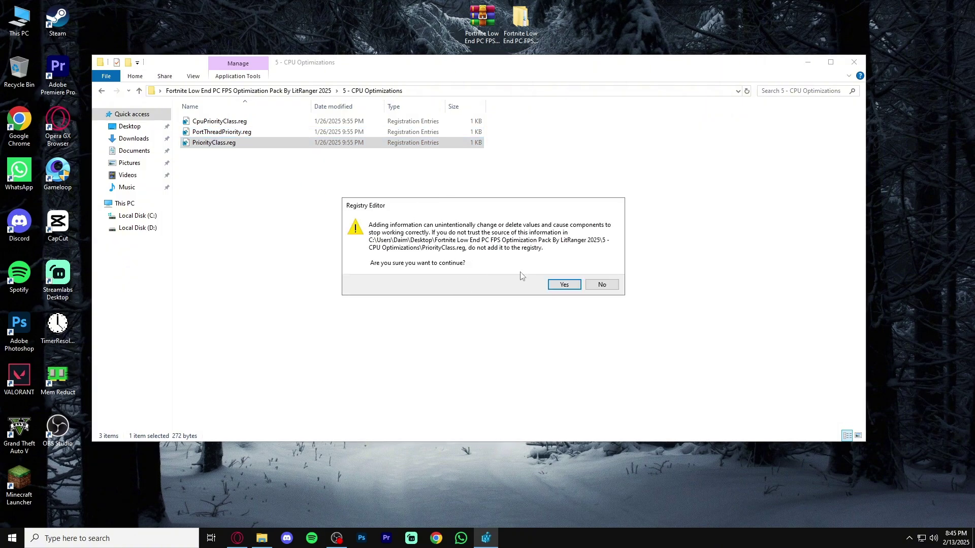
click(565, 284)
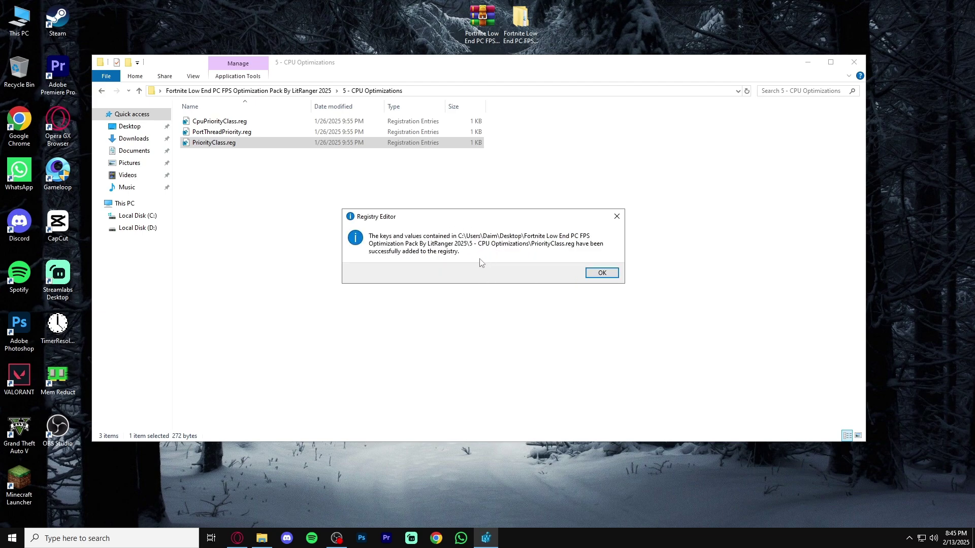
Close the registry merge message and switch from the CPU folder to the pack's "6 - Windows Optimizations" folder.
click(599, 274)
drag(428, 225, 261, 119)
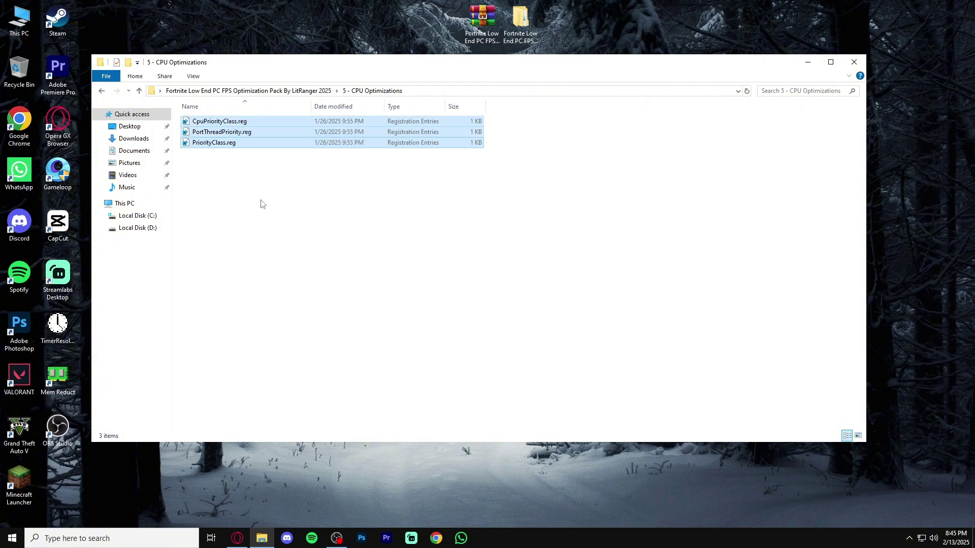
click(265, 199)
click(102, 91)
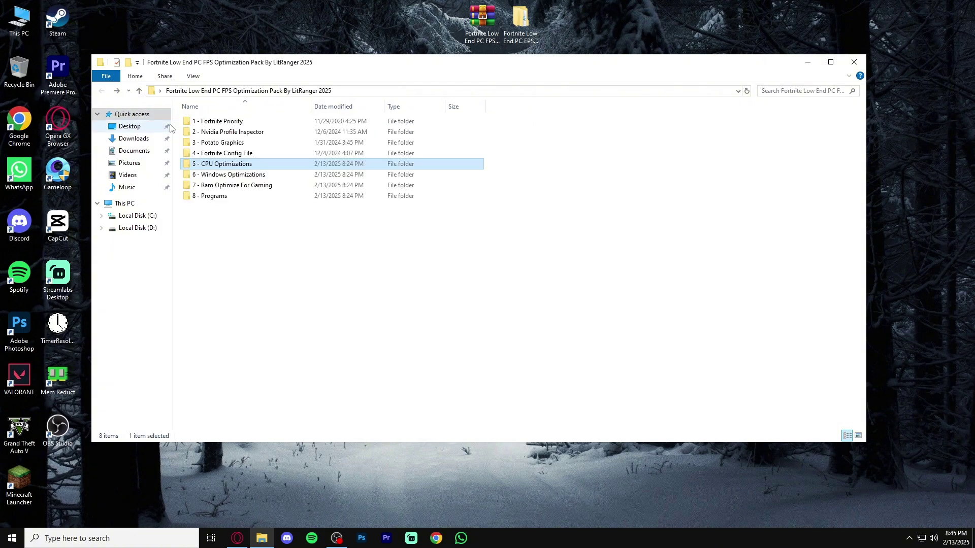
click(265, 175)
double_click(279, 176)
drag(340, 281, 242, 123)
click(312, 284)
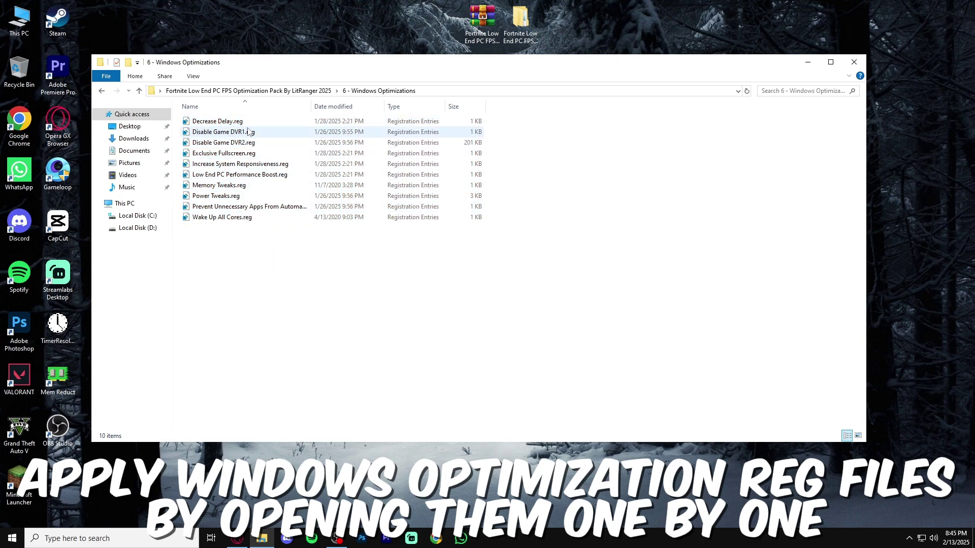
Merge Decrease Delay.reg into the registry, allowing Registry Editor to make changes.
double_click(234, 121)
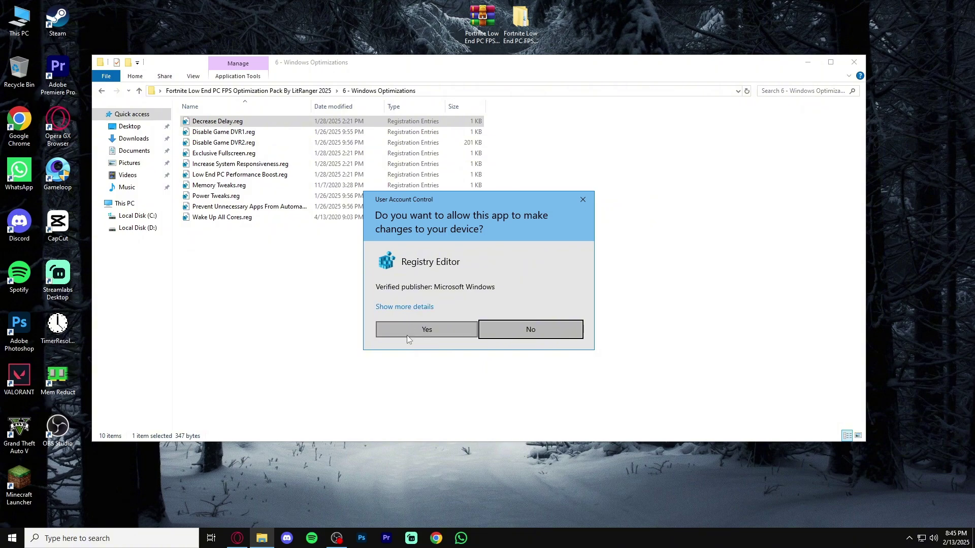
click(427, 332)
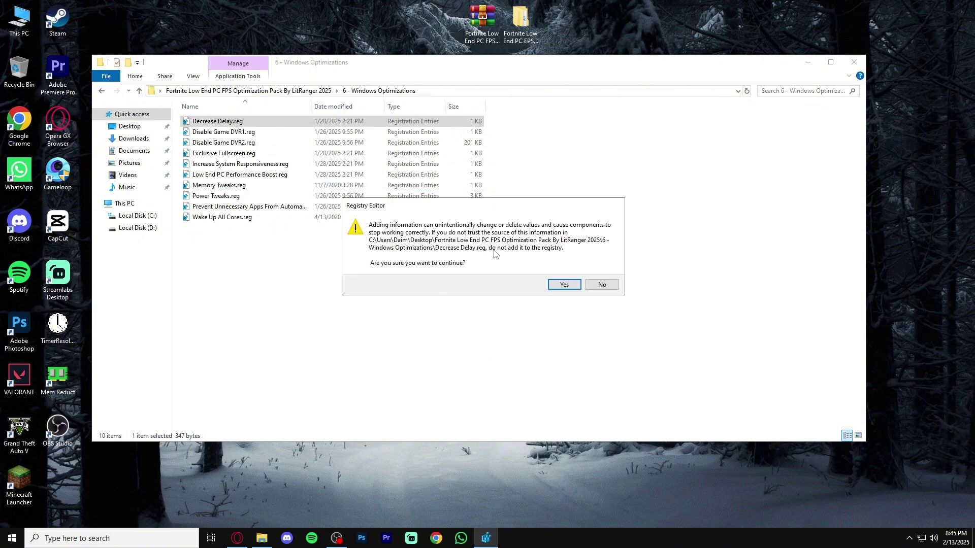
click(563, 285)
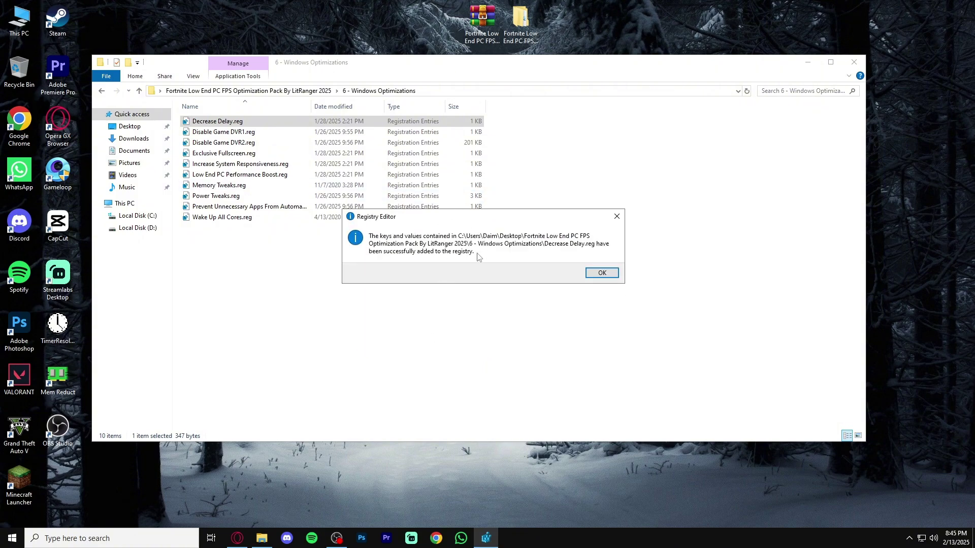
click(610, 273)
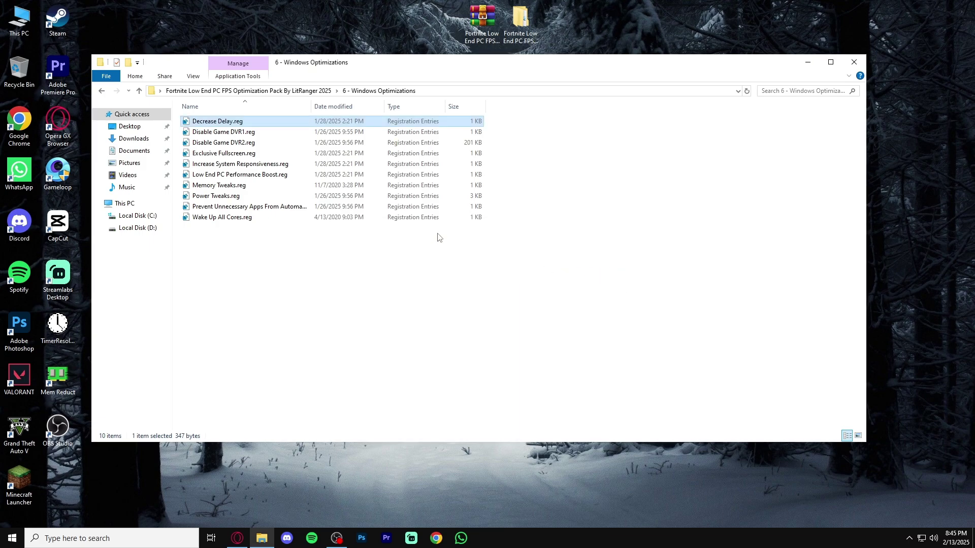
Merge Disable Game DVR1.reg into the registry, allowing Registry Editor to make changes.
double_click(254, 133)
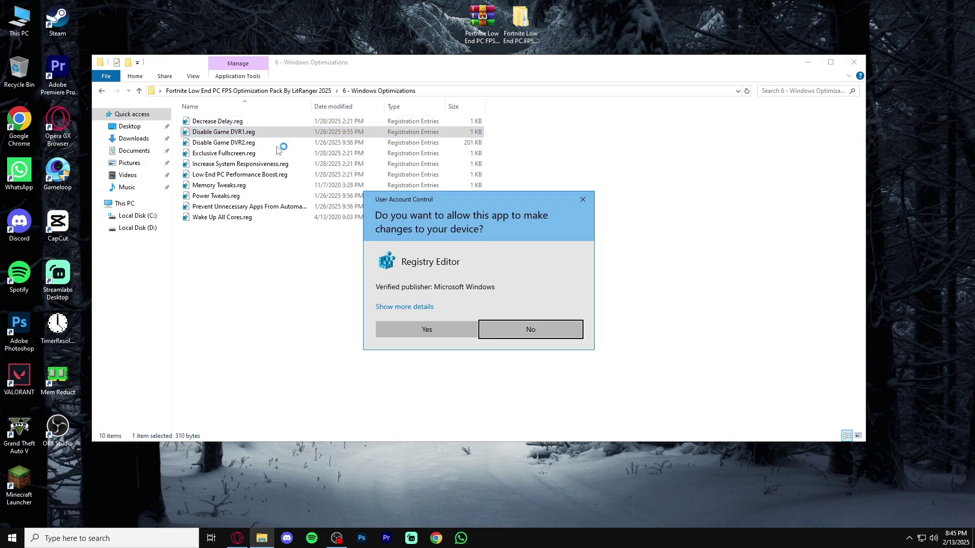
click(424, 329)
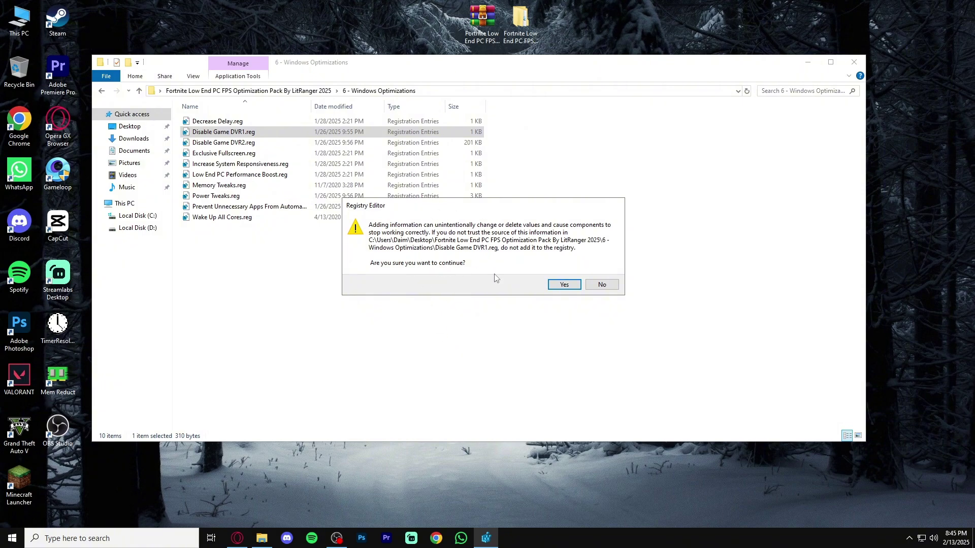
click(555, 285)
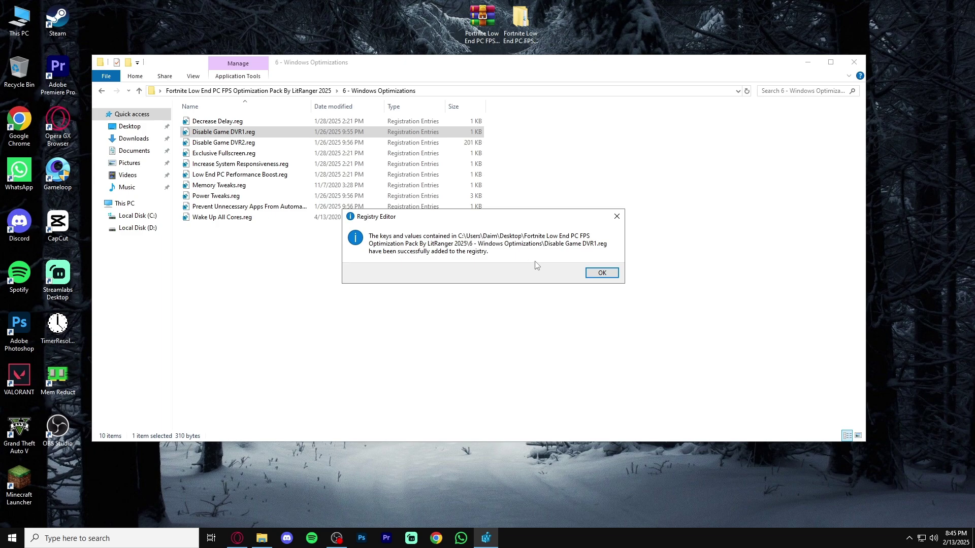
click(602, 273)
Merge Disable Game DVR2.reg into the registry, allowing Registry Editor to make changes.
click(233, 144)
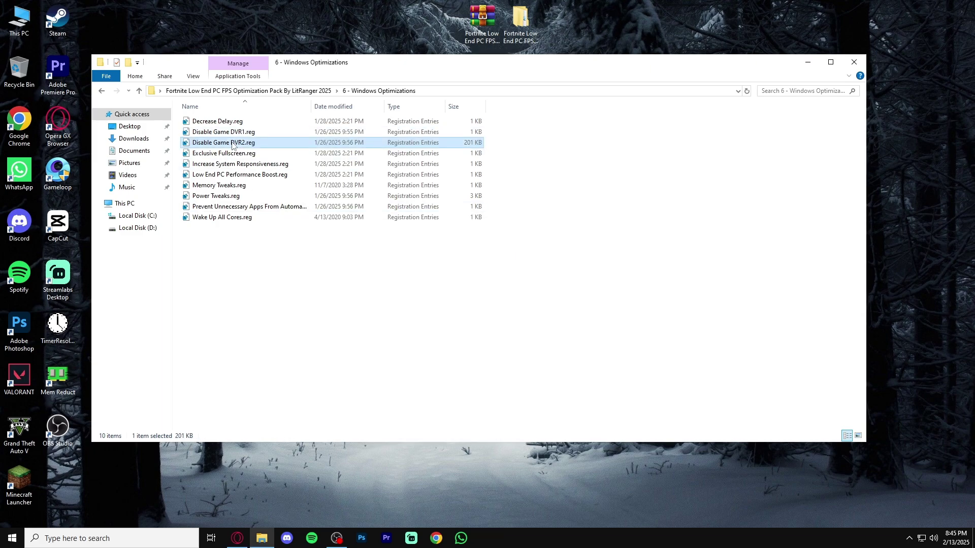
double_click(233, 144)
click(435, 325)
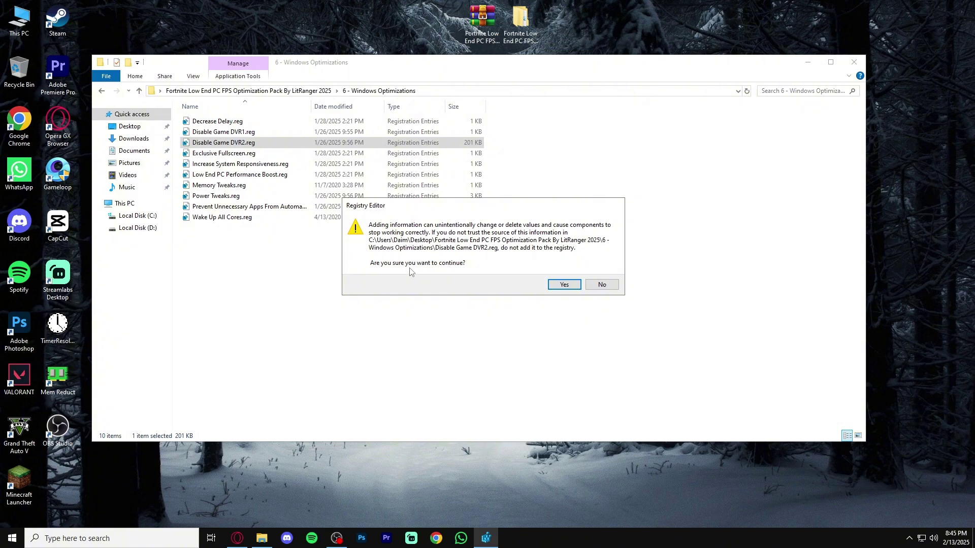
click(559, 285)
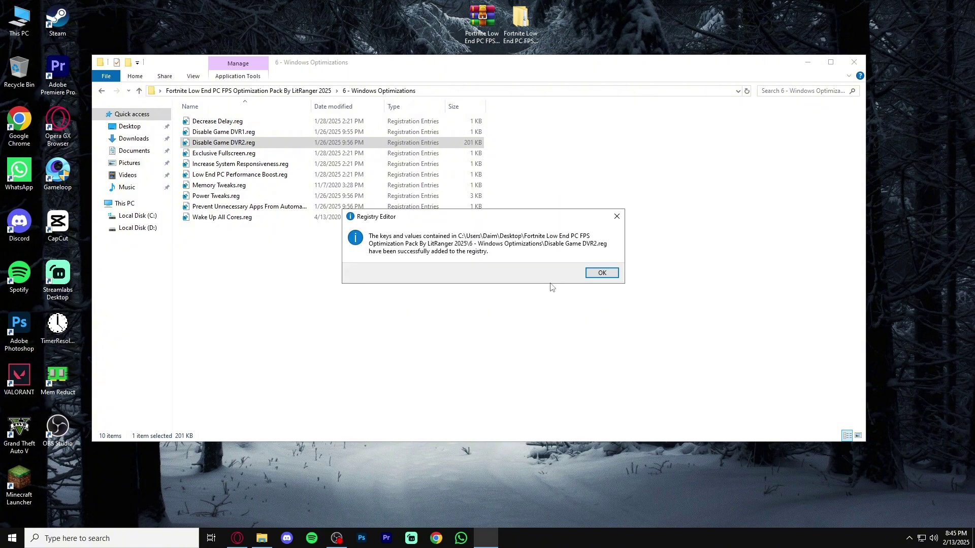
click(601, 273)
Merge Exclusive Fullscreen.reg into the registry, allowing Registry Editor to make changes.
double_click(230, 154)
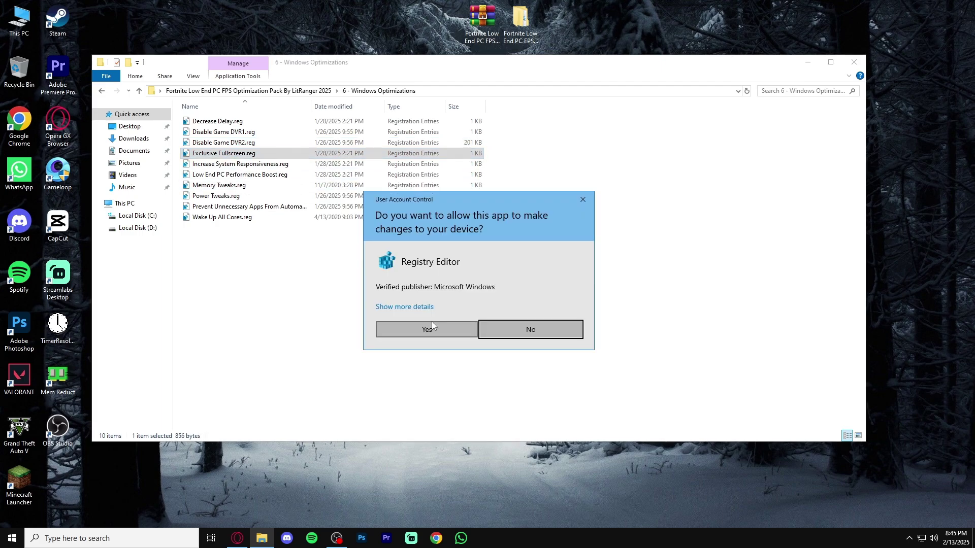
click(427, 330)
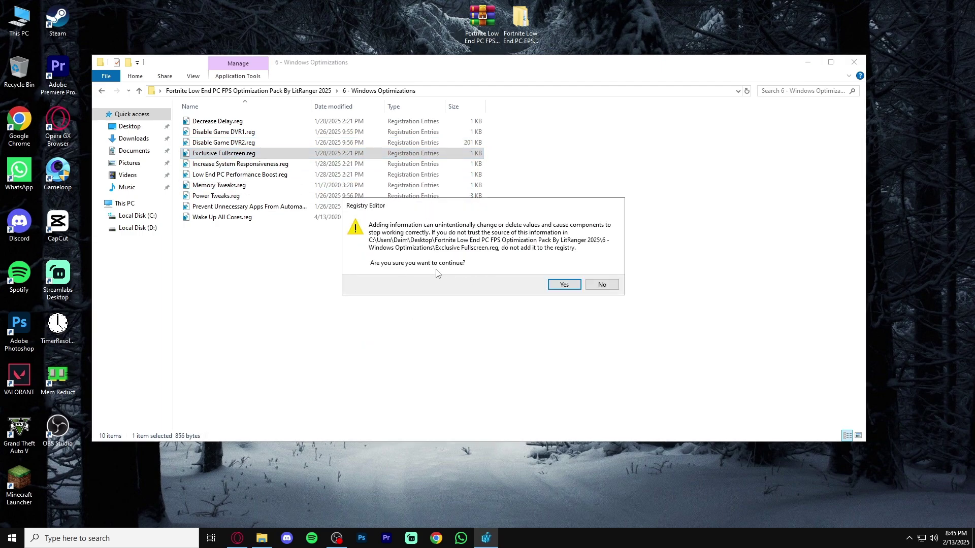
click(556, 284)
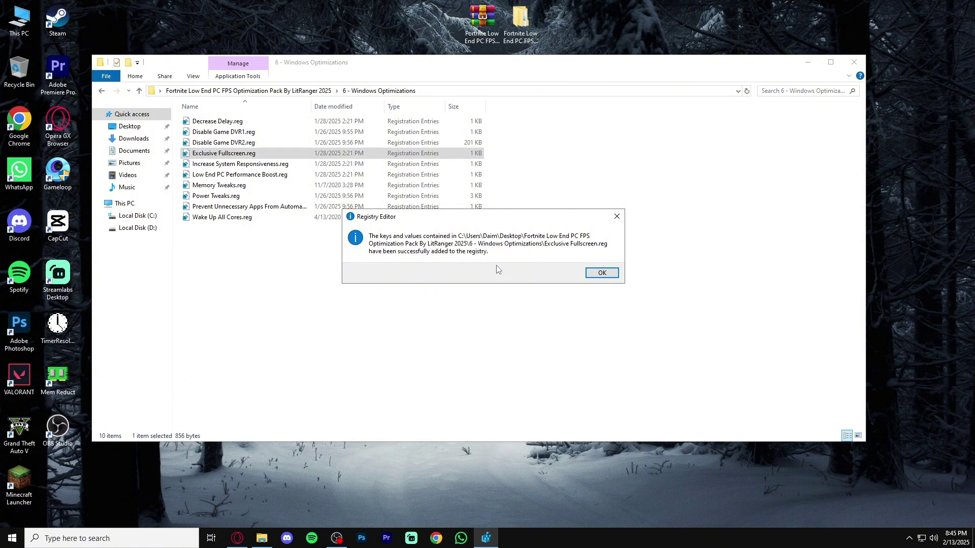
click(602, 273)
Merge Increase System Responsiveness.reg into the registry, allowing Registry Editor to make changes.
click(298, 167)
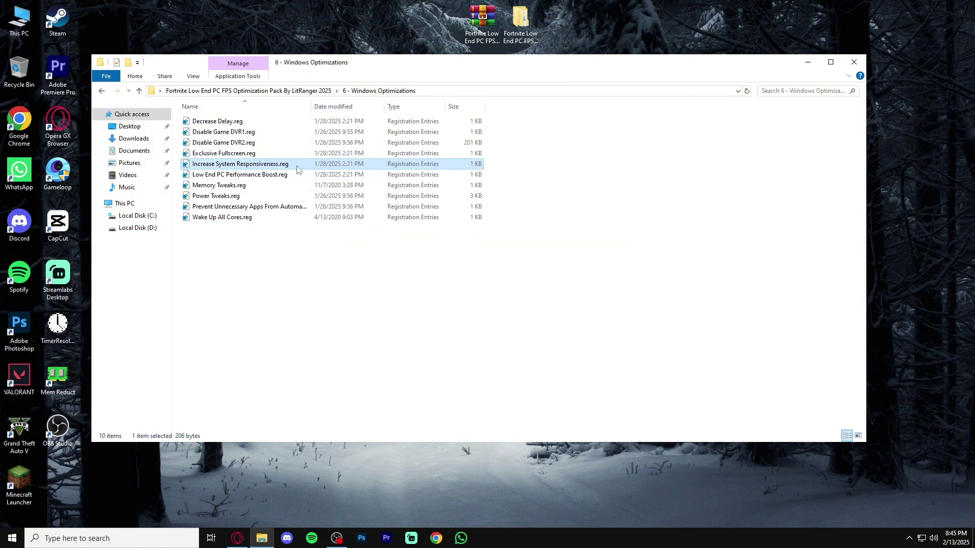
double_click(275, 165)
click(417, 330)
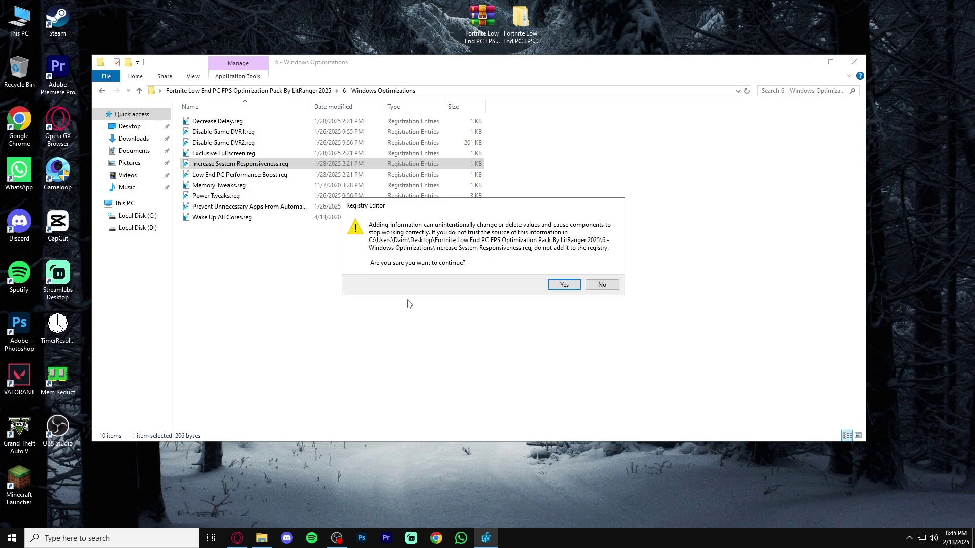
click(564, 286)
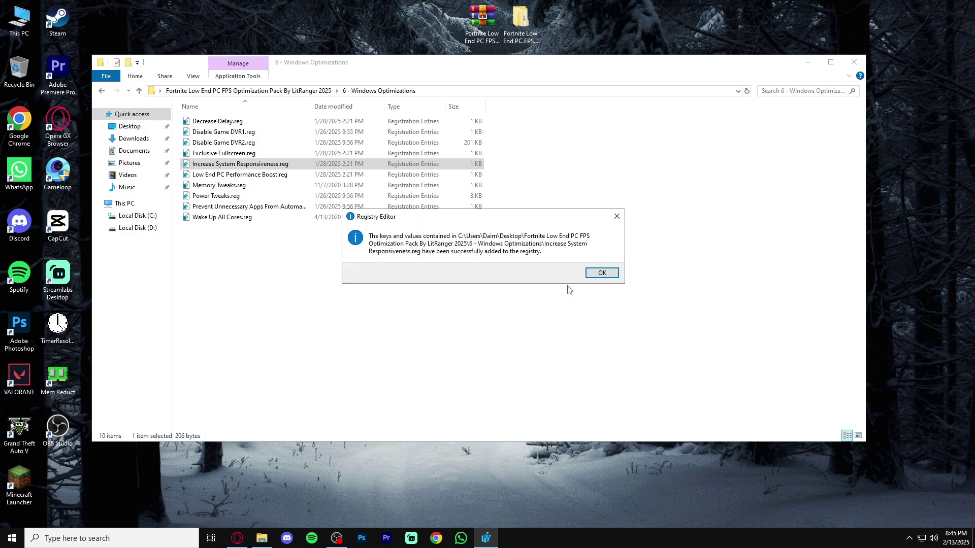
click(600, 274)
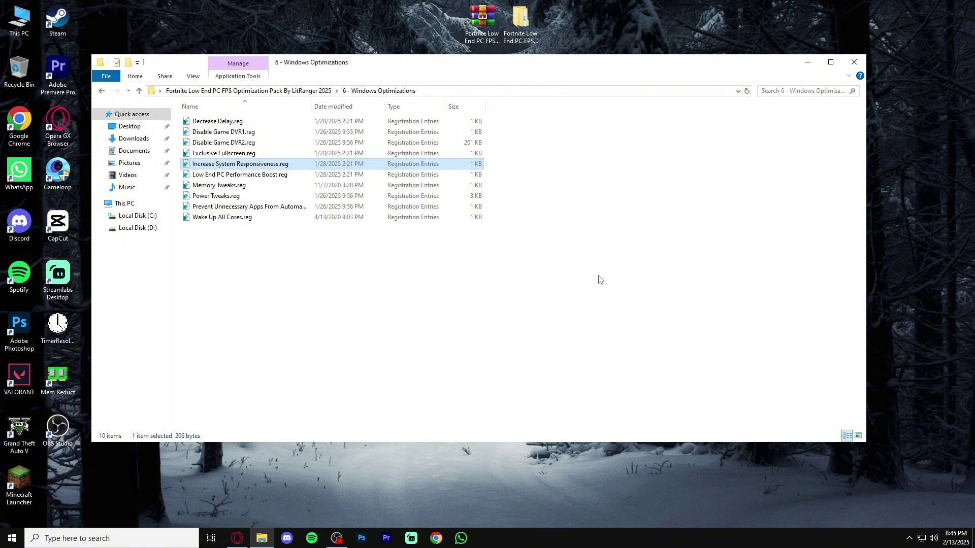
Merge Low End PC Performance Boost.reg into the registry, allowing Registry Editor to make changes.
double_click(325, 176)
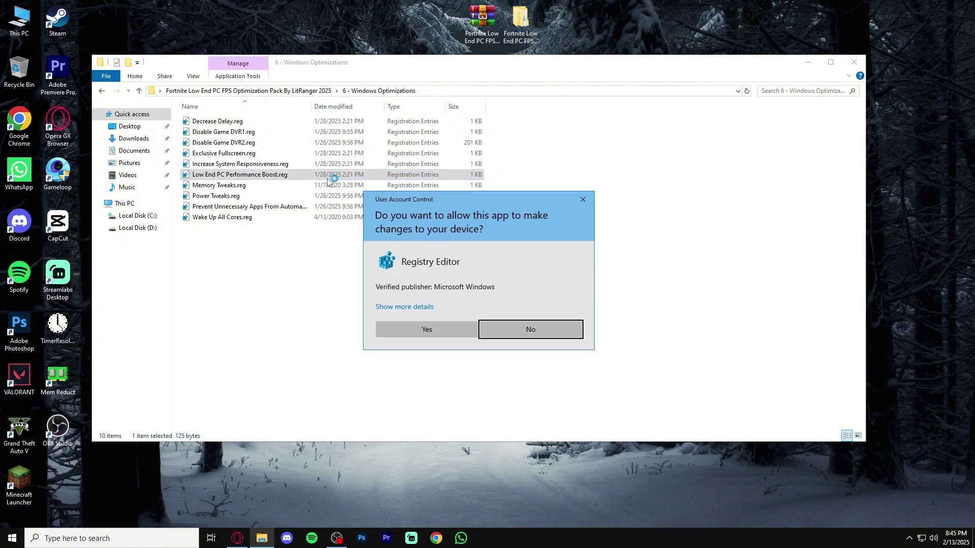
click(414, 329)
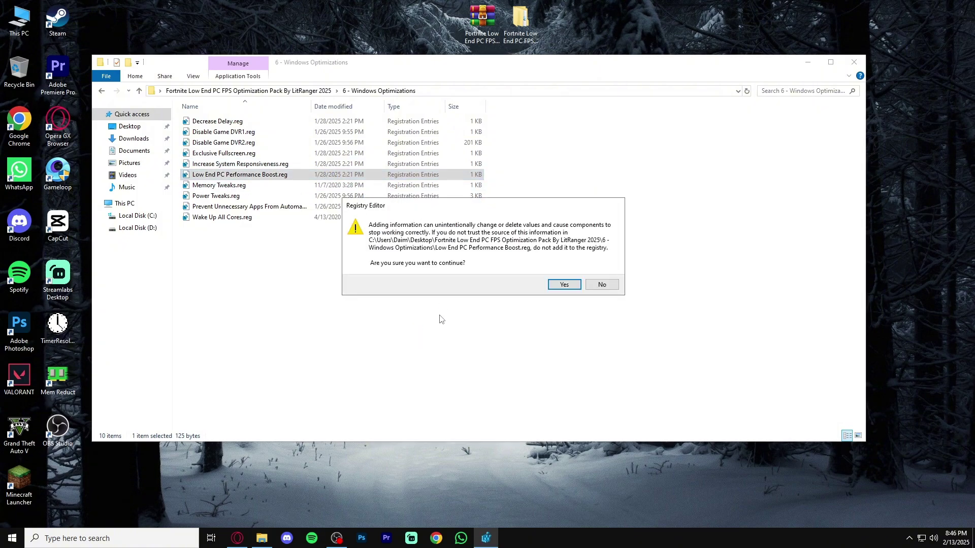
click(553, 283)
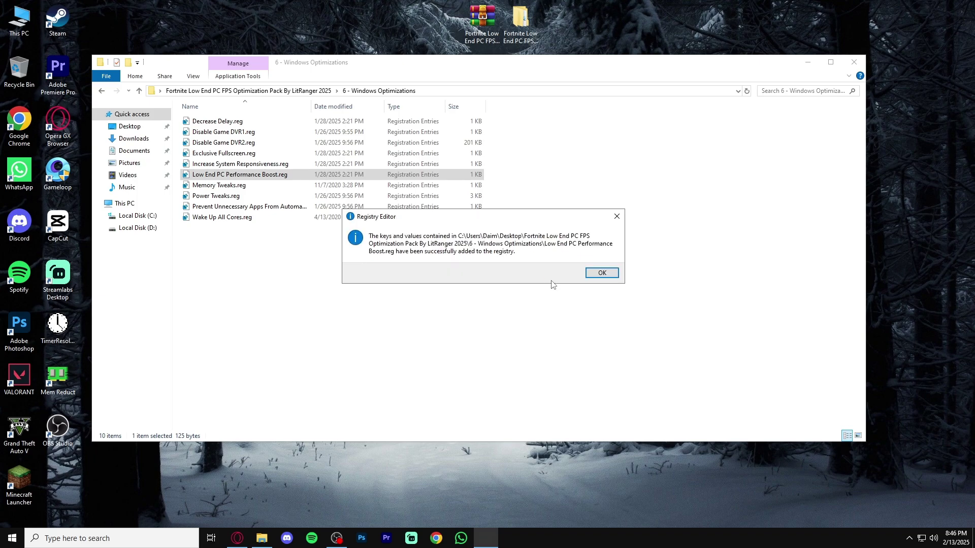
click(603, 274)
Merge Memory Tweaks.reg into the registry, allowing Registry Editor to make changes.
double_click(252, 187)
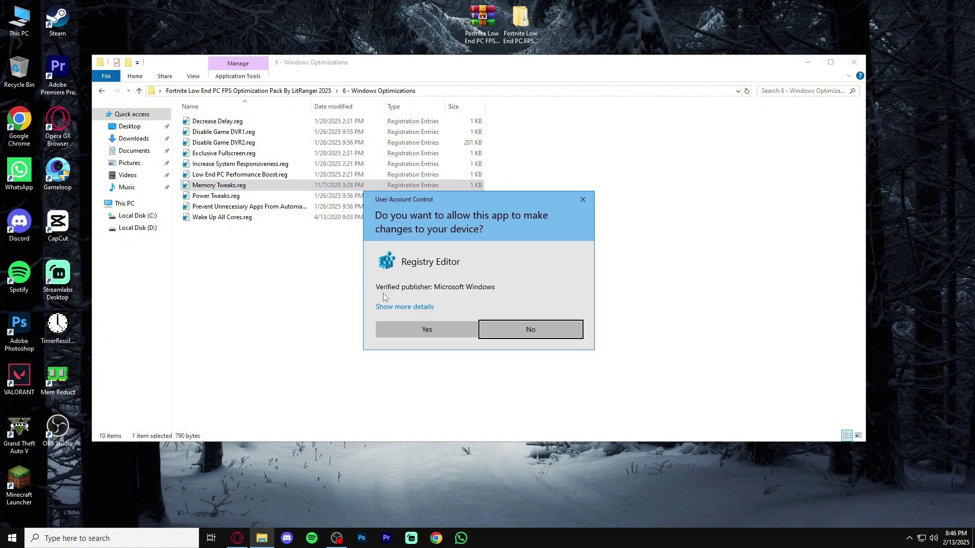
click(431, 331)
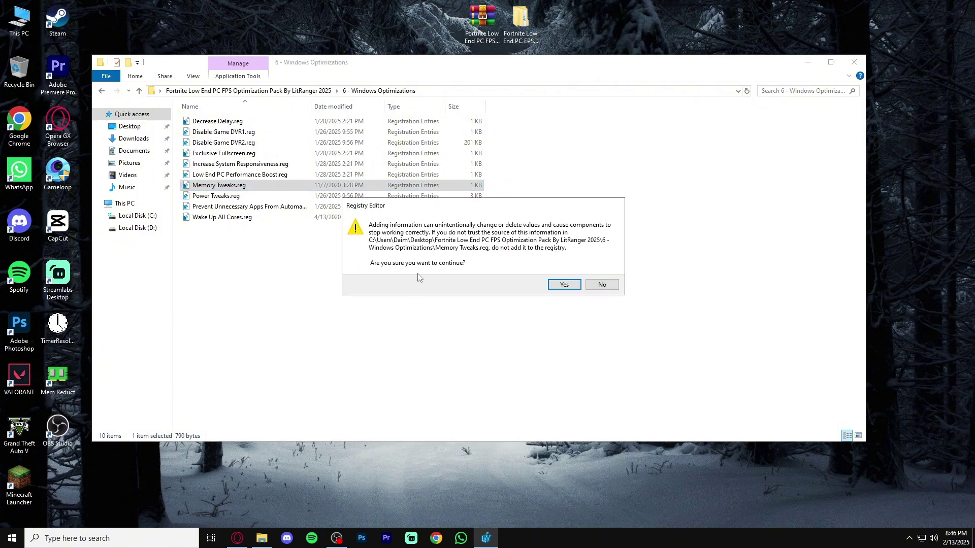
click(565, 285)
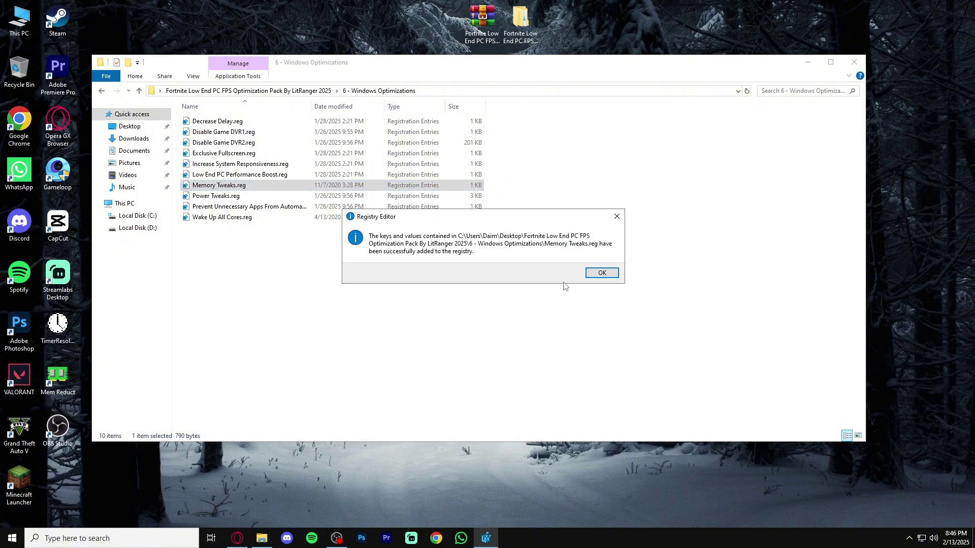
click(589, 273)
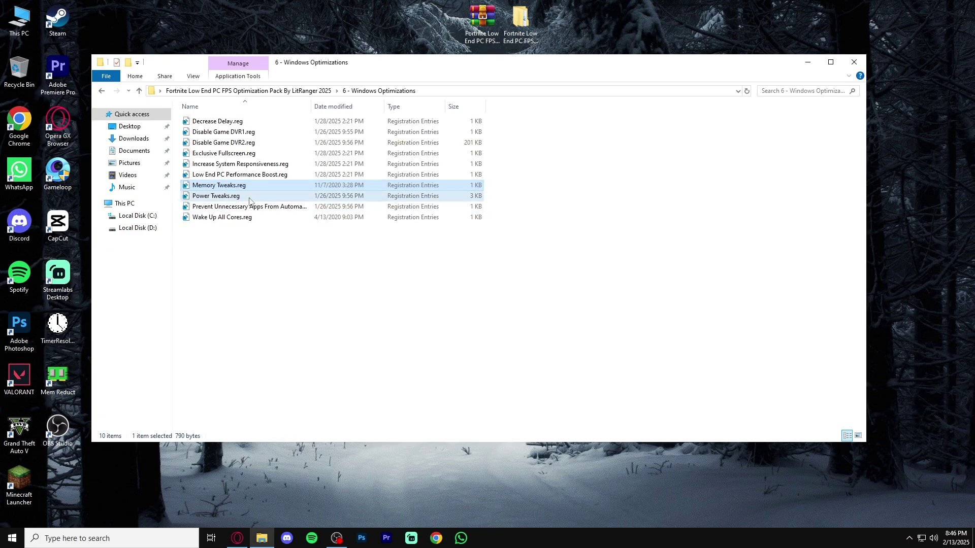
Merge Power Tweaks.reg into the registry, allowing Registry Editor to make changes.
double_click(295, 197)
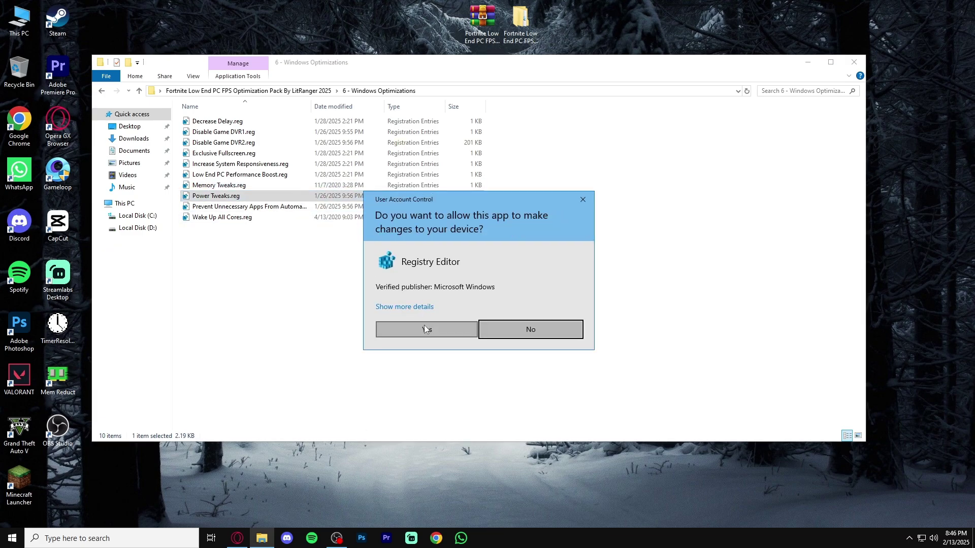
click(425, 328)
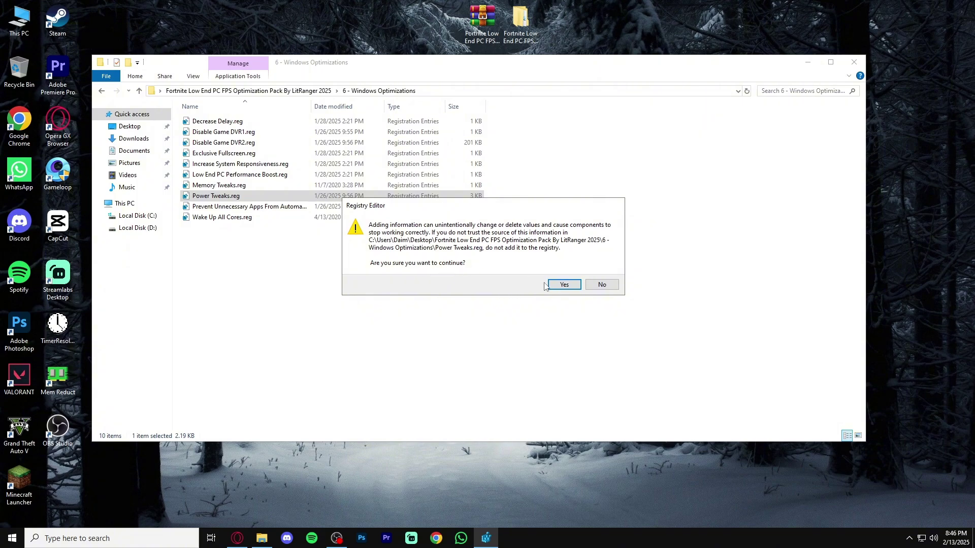
click(561, 285)
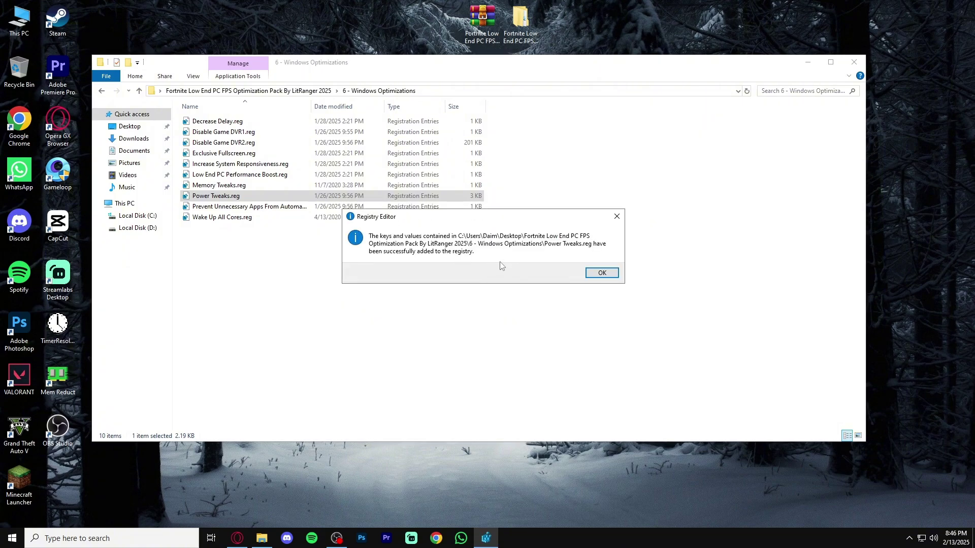
click(602, 274)
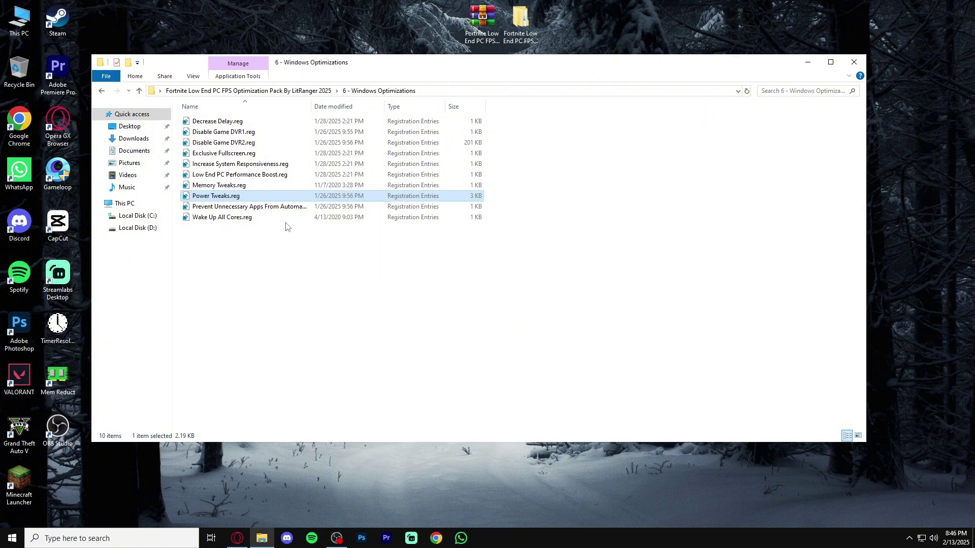
Merge Prevent Unnecessary Apps From Automatically Starting.reg into the registry, allowing Registry Editor to make changes.
double_click(263, 210)
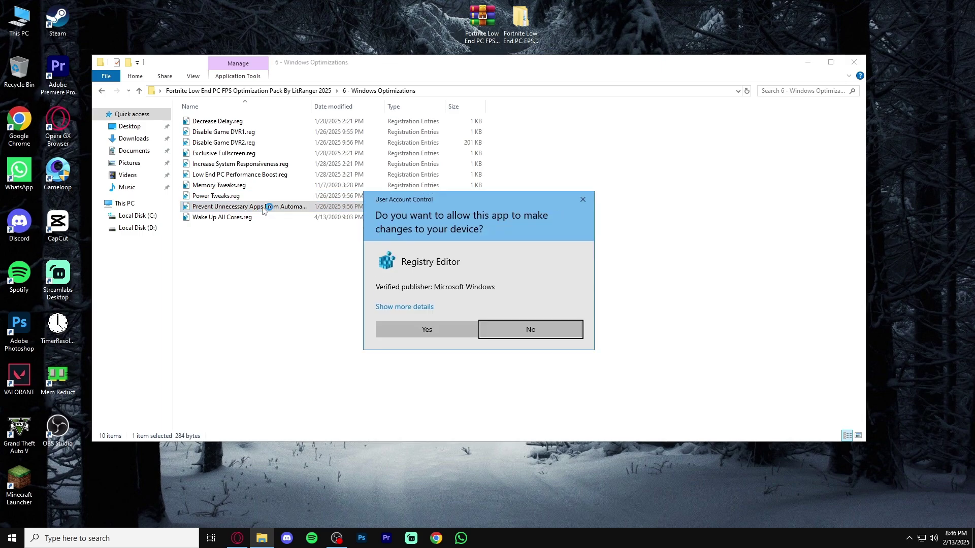
click(419, 330)
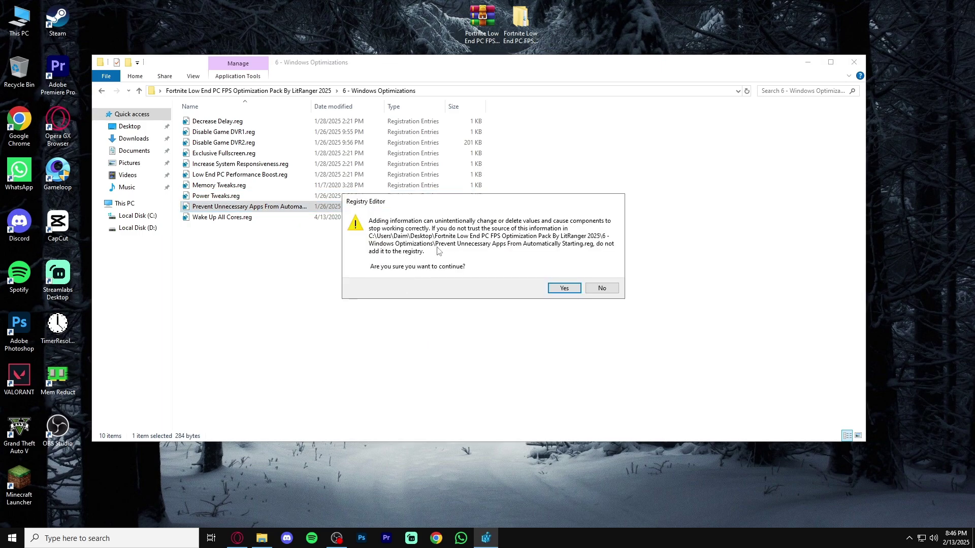
click(556, 289)
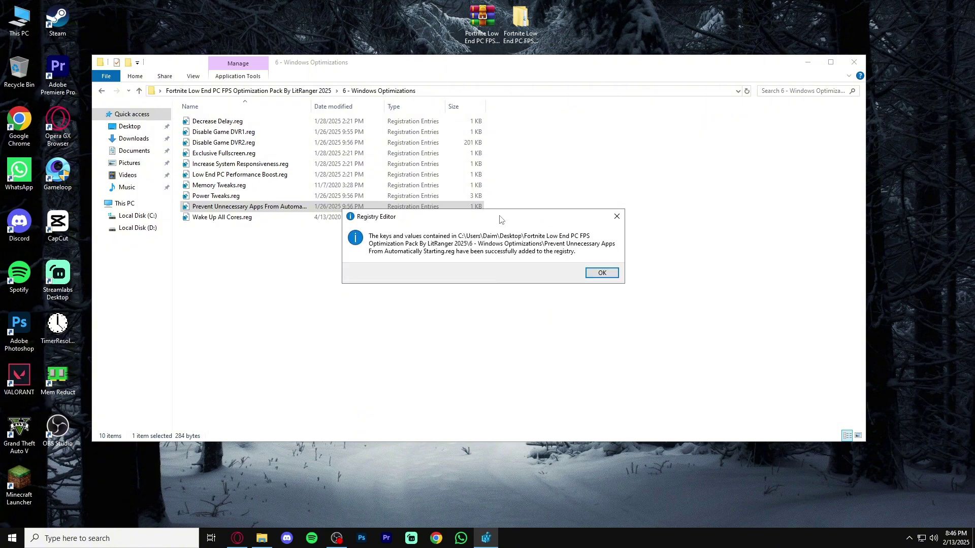
click(603, 272)
Merge Wake Up All Cores.reg into the registry, allowing Registry Editor to make changes.
double_click(260, 218)
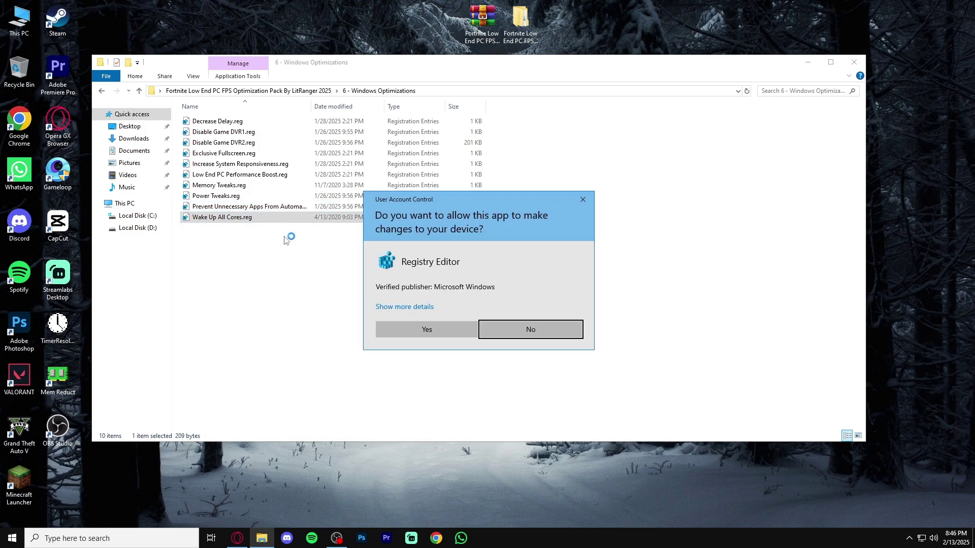
click(427, 331)
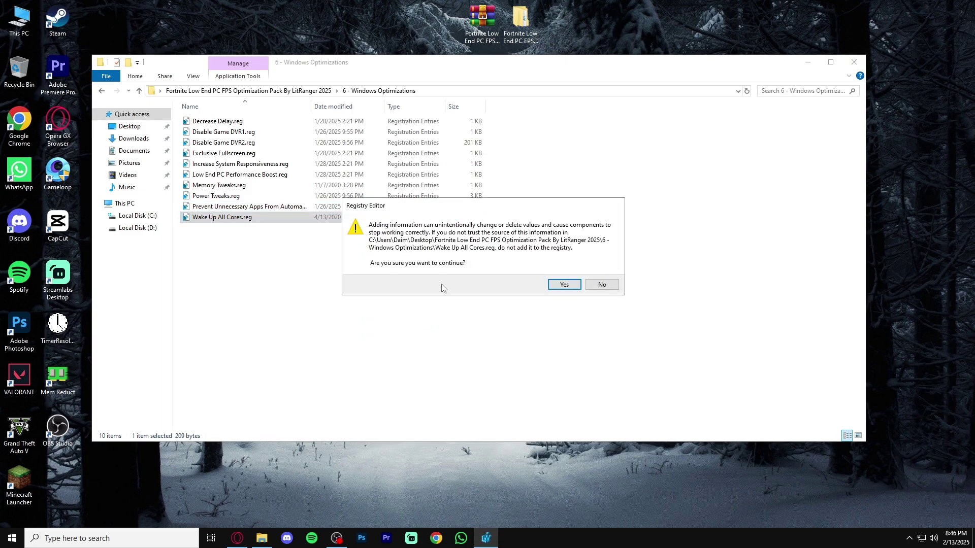
click(564, 286)
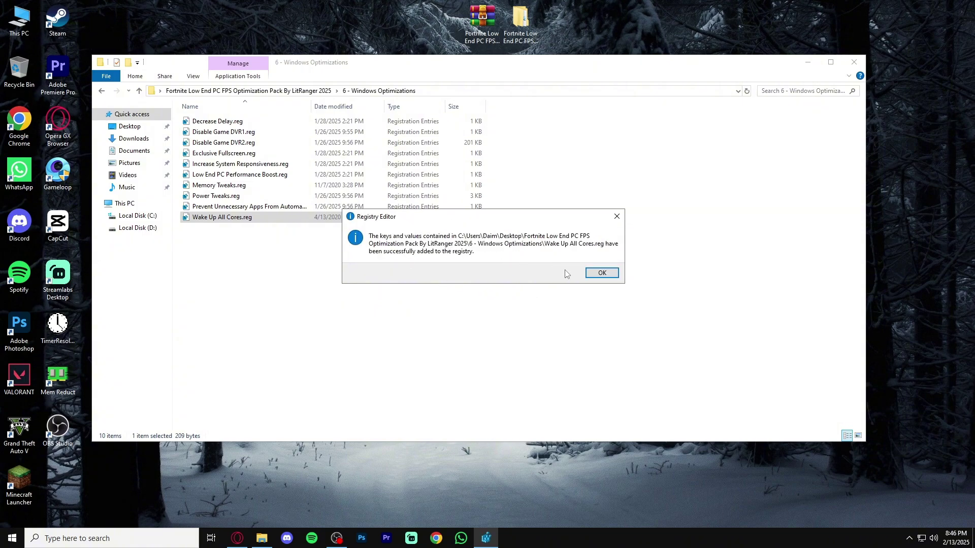
click(602, 273)
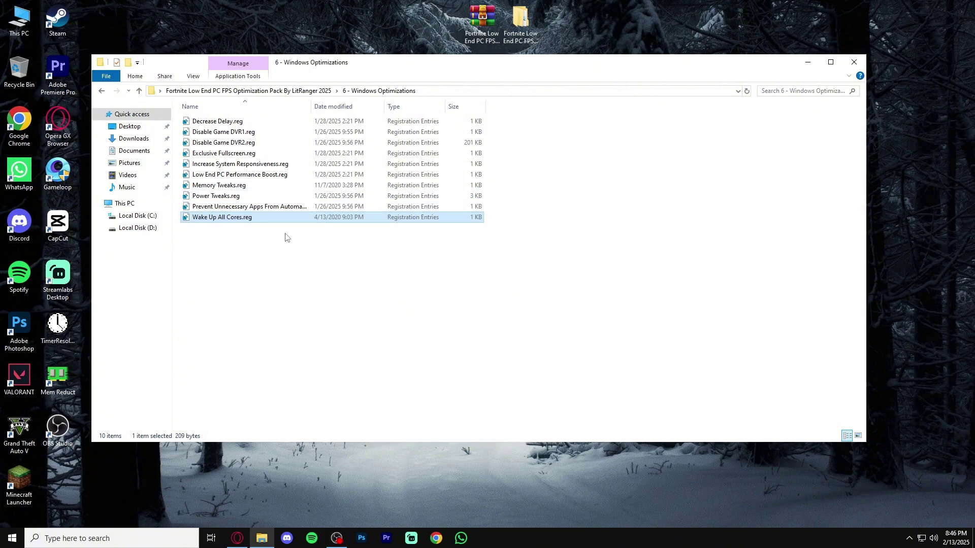
drag(404, 294, 241, 105)
click(304, 272)
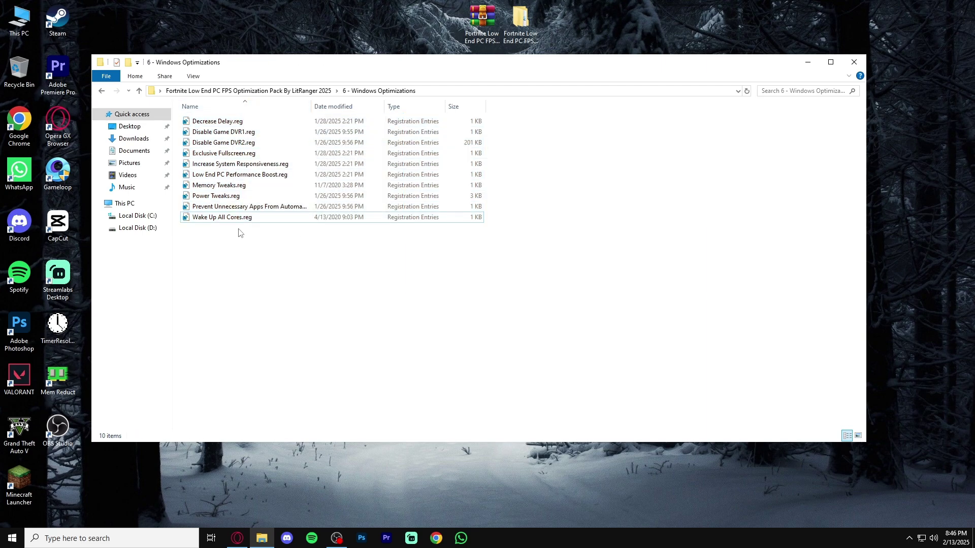
Merge 16GB Ram.reg from the 7 - Ram Optimize For Gaming folder into the registry, allowing Registry Editor to make changes.
click(103, 92)
double_click(259, 188)
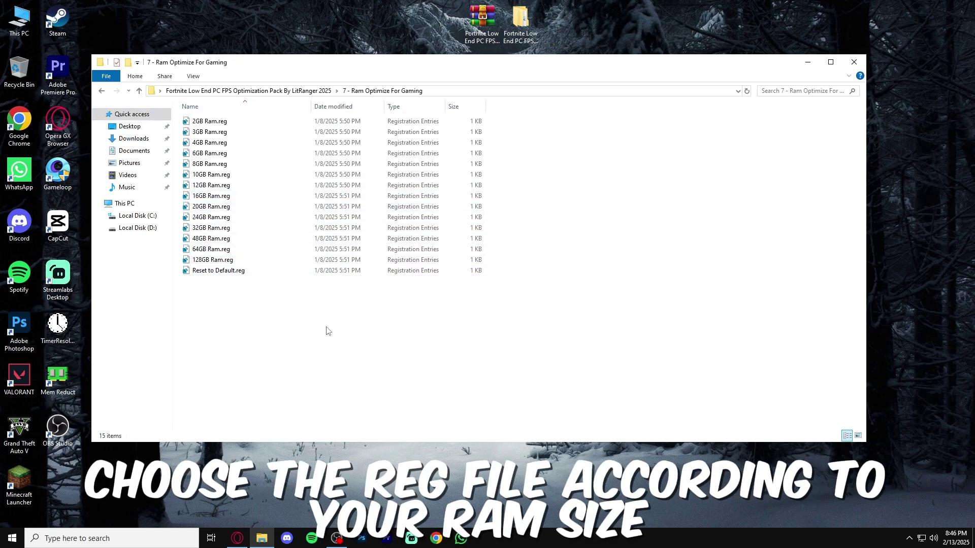
click(251, 124)
click(254, 187)
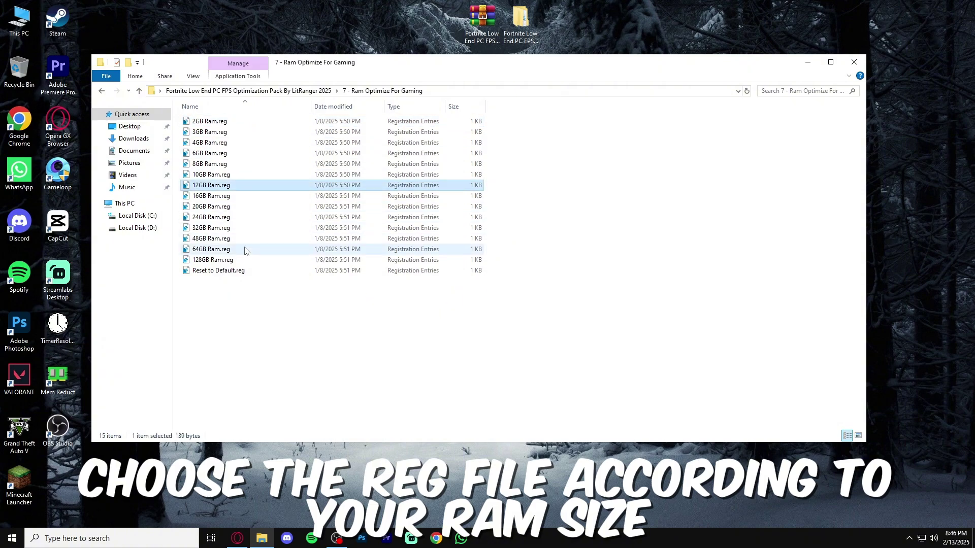
click(222, 208)
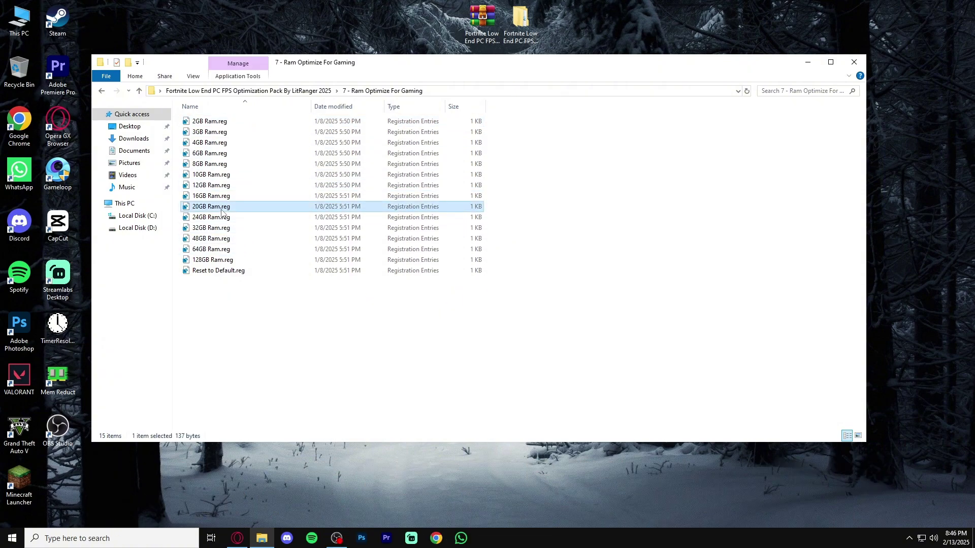
click(231, 197)
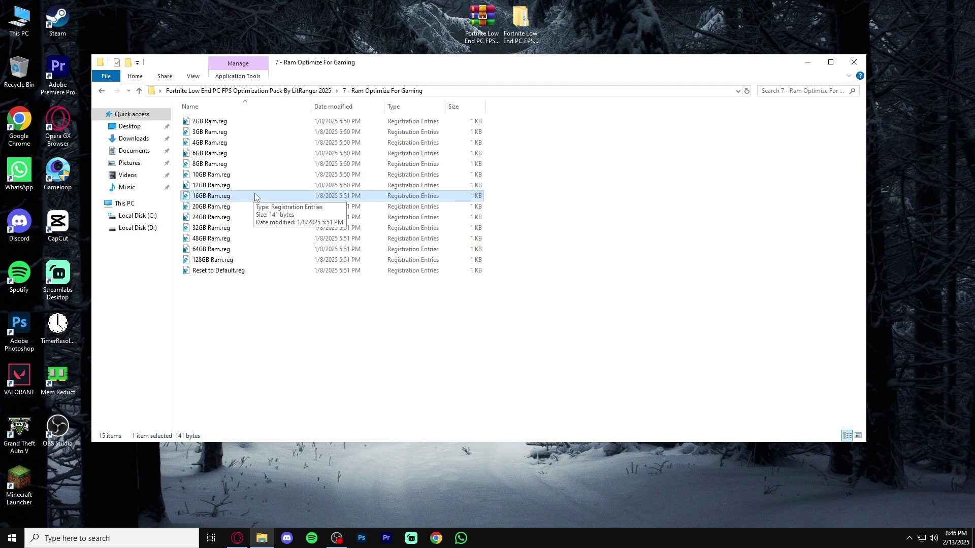
double_click(255, 197)
click(414, 327)
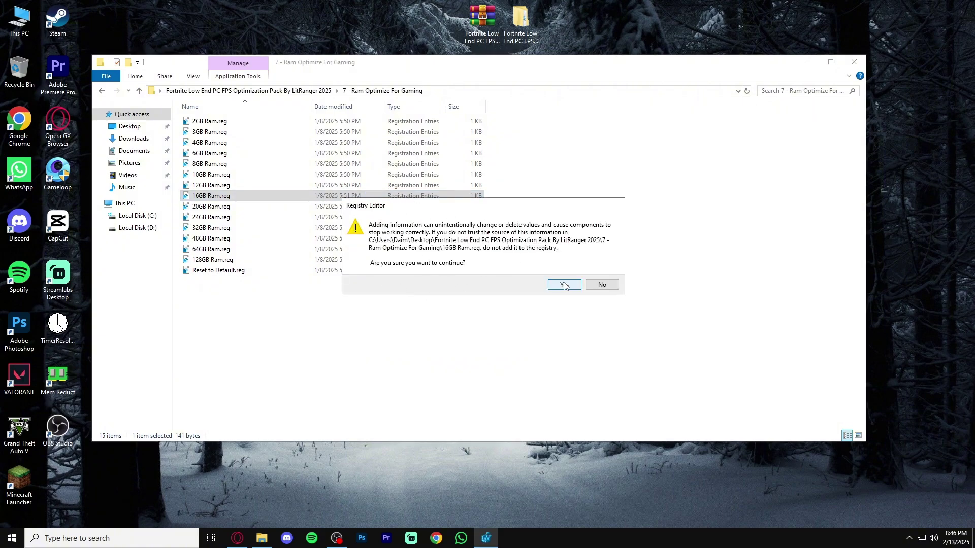
click(564, 285)
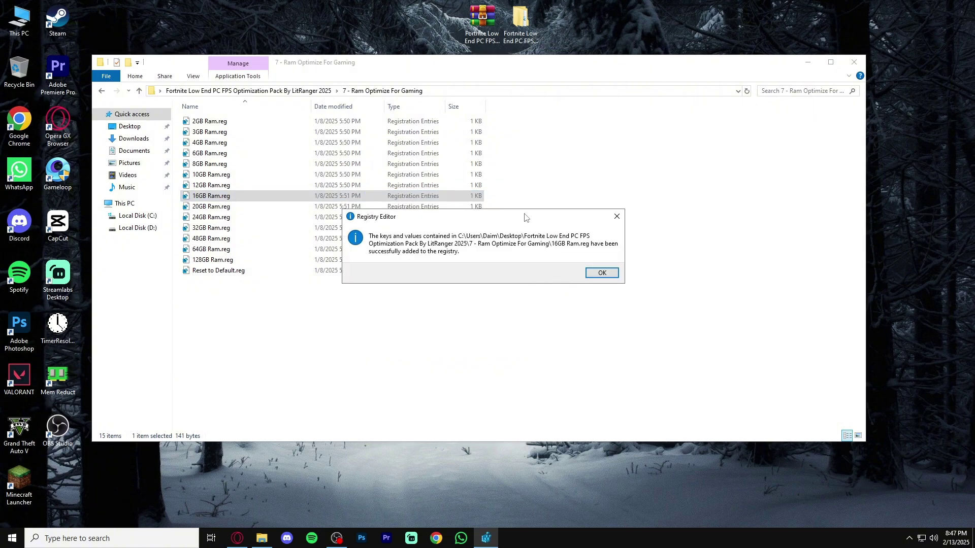
click(598, 274)
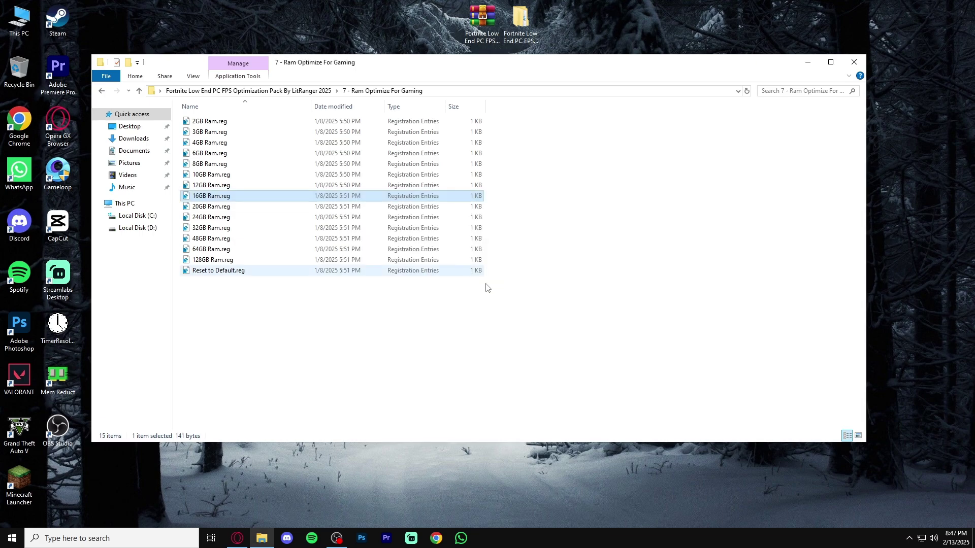
click(285, 271)
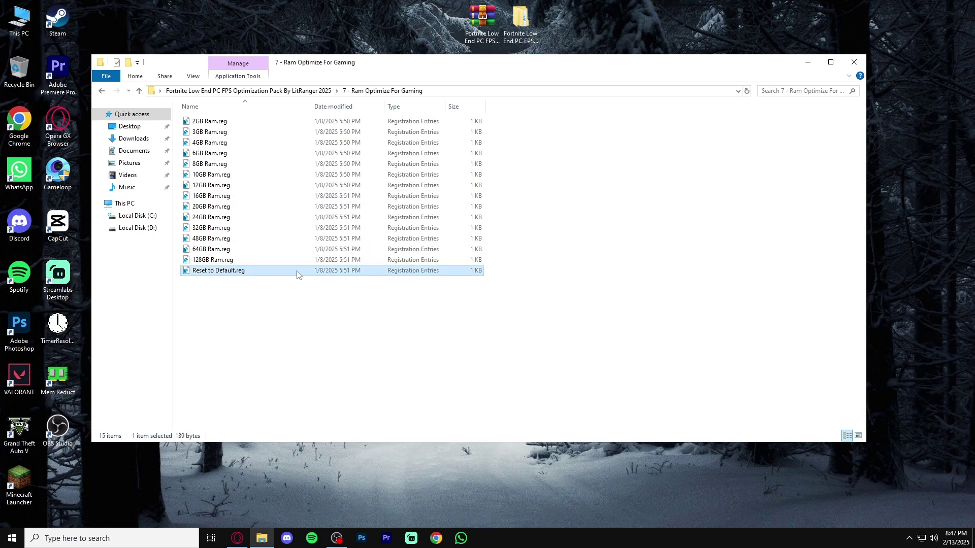
Open the Mem Reduct folder inside the pack's 8 - Programs folder.
click(101, 92)
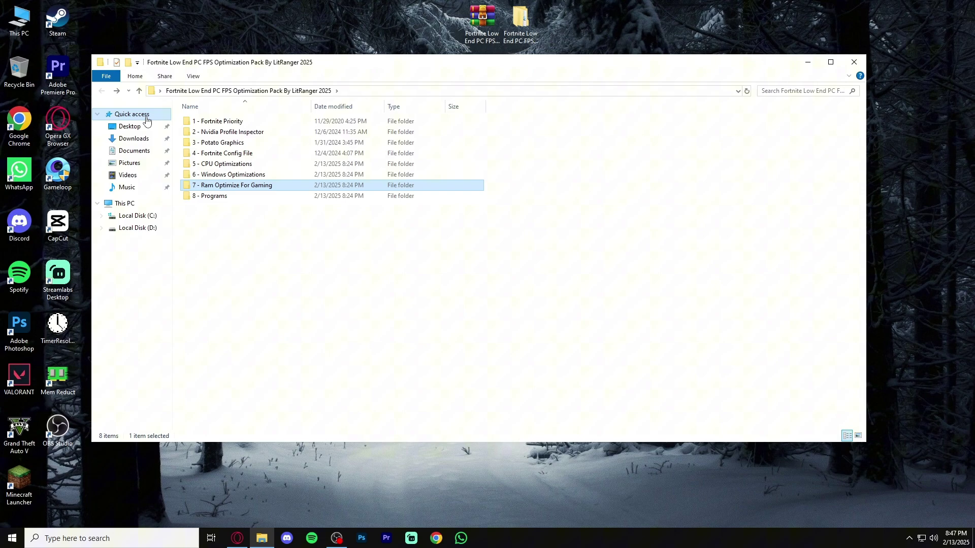
click(251, 196)
double_click(251, 196)
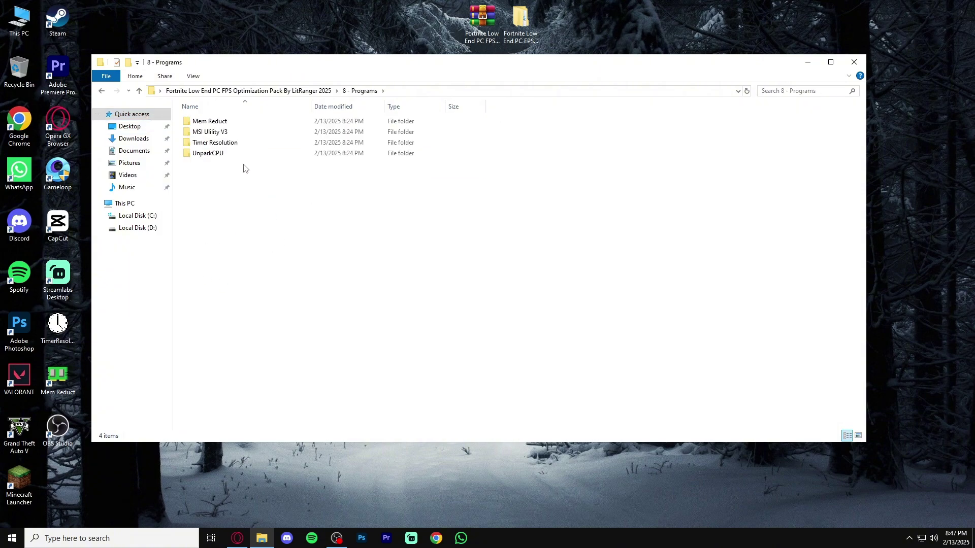
click(233, 123)
double_click(235, 123)
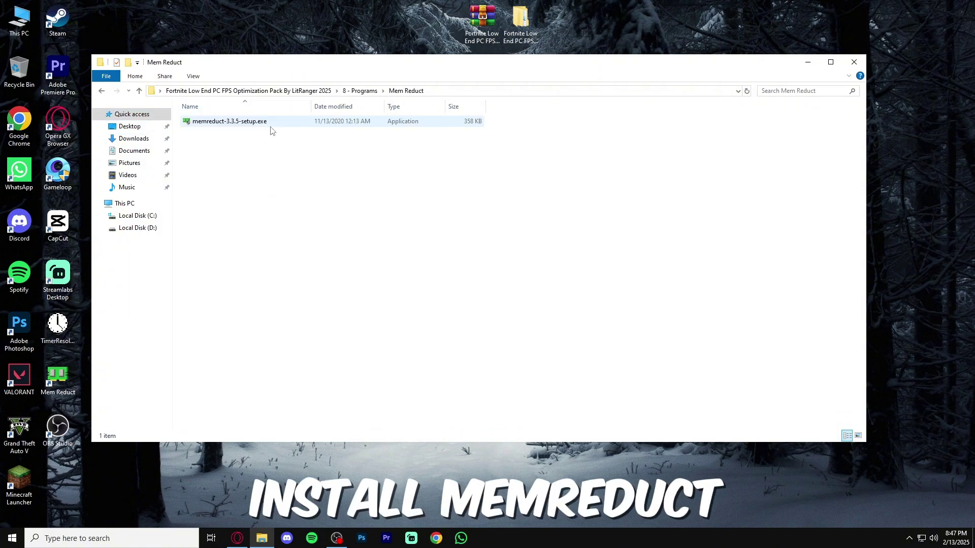
Install Mem Reduct from memreduct-3.3.5-setup.exe with the desktop and start menu shortcuts, allowing the installer to make changes.
double_click(238, 127)
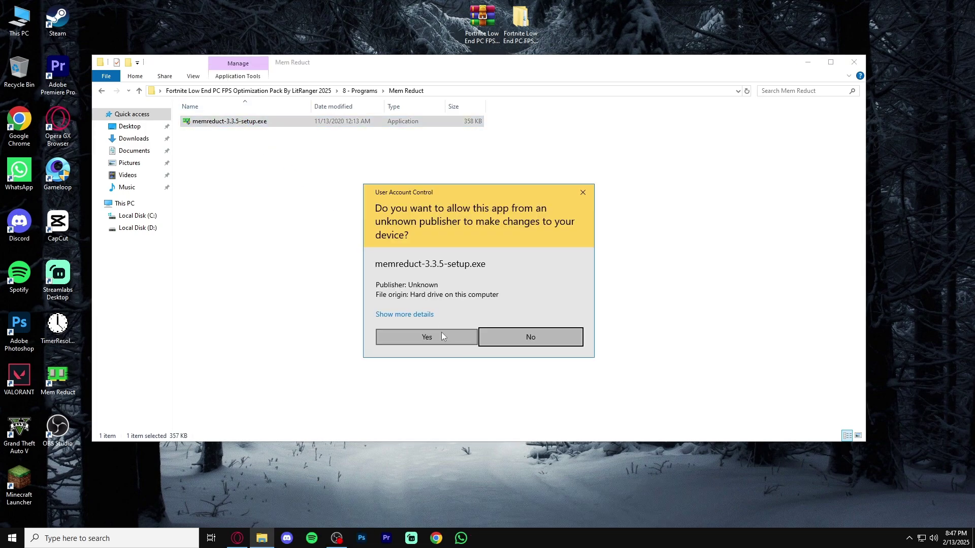
click(423, 335)
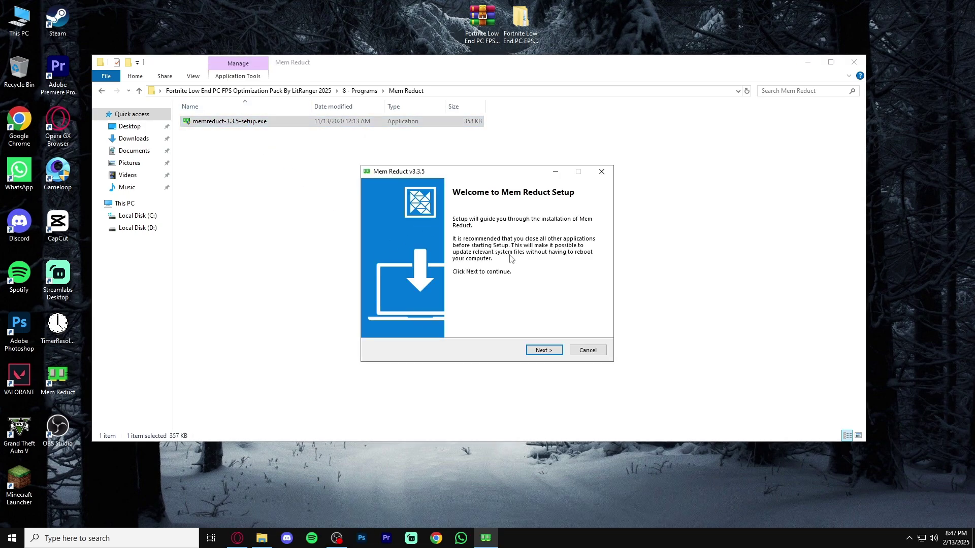
click(542, 350)
click(550, 350)
click(549, 350)
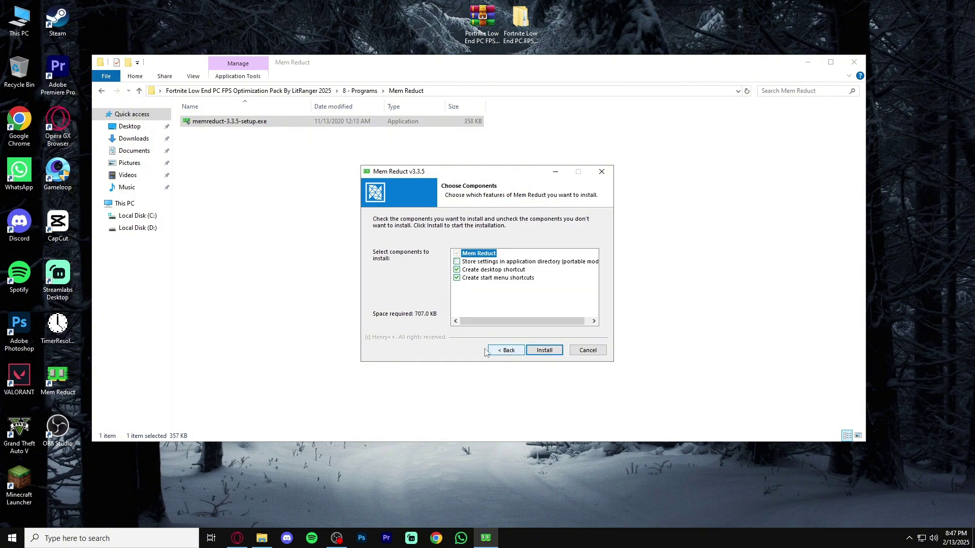
click(543, 351)
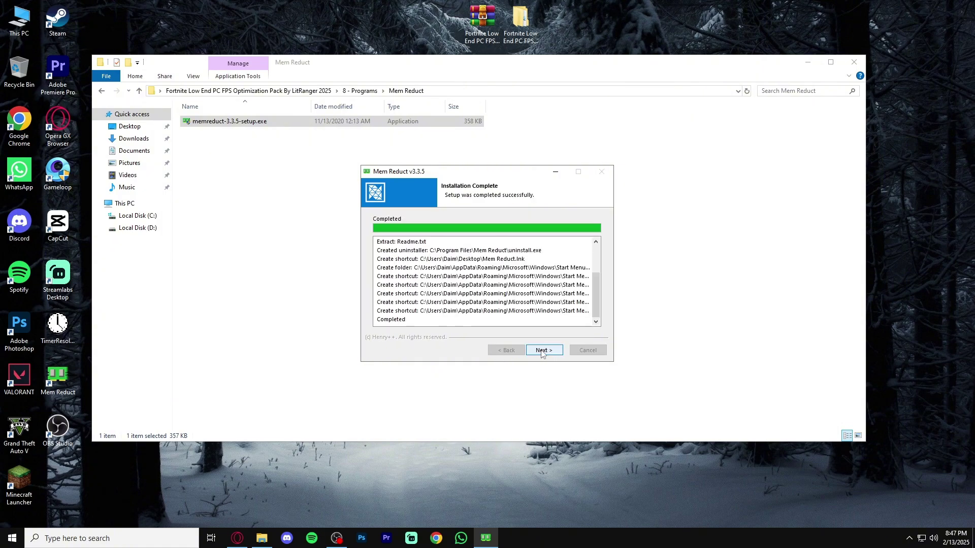
click(542, 352)
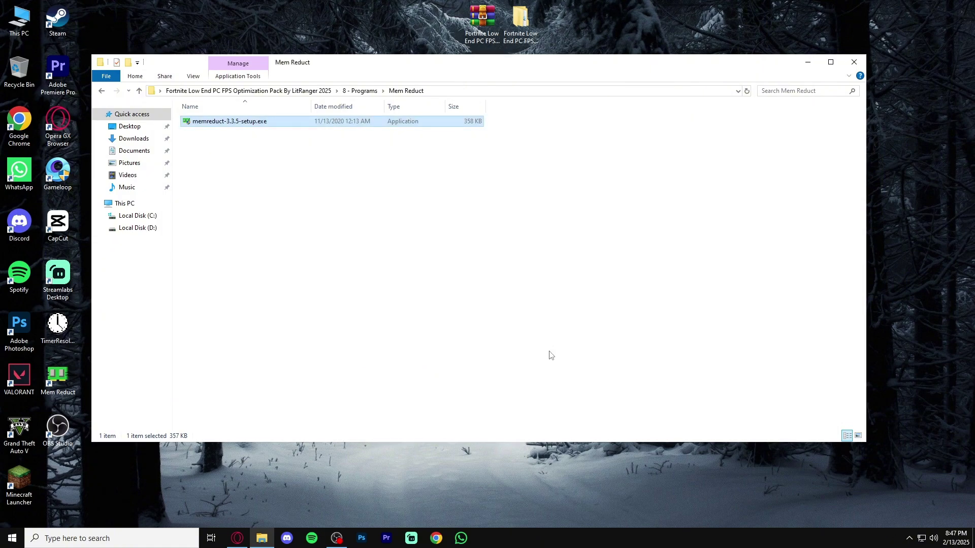
Open the running Mem Reduct's general settings and disable the periodic check for updates.
click(909, 538)
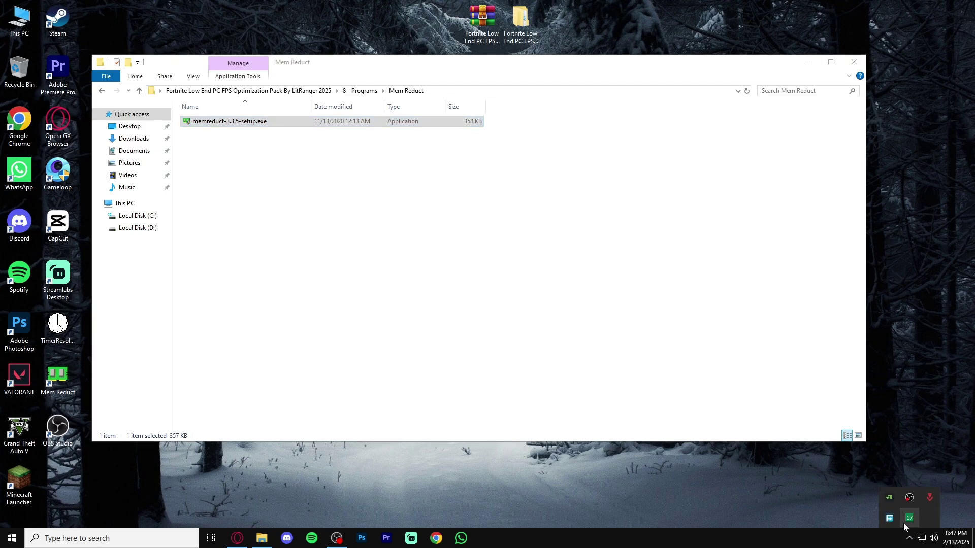
click(909, 518)
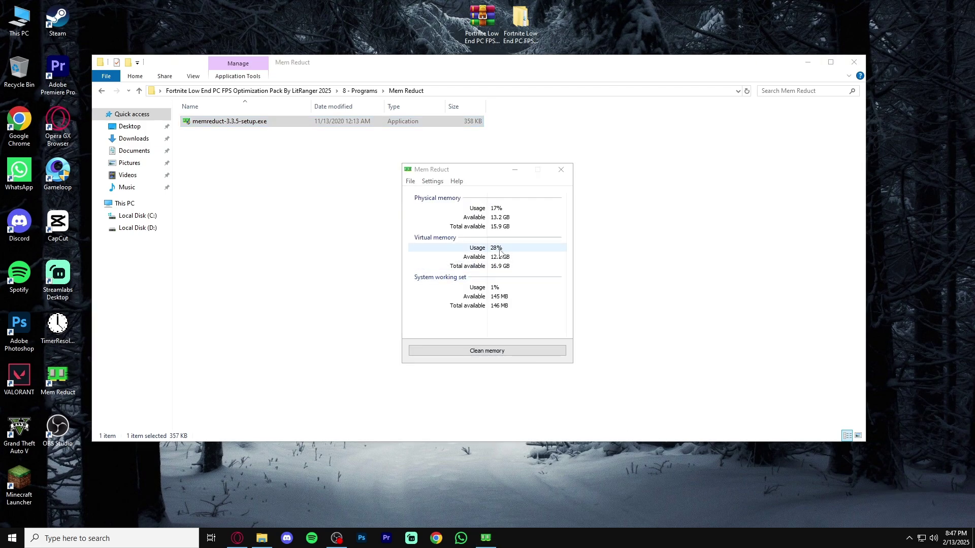
click(411, 181)
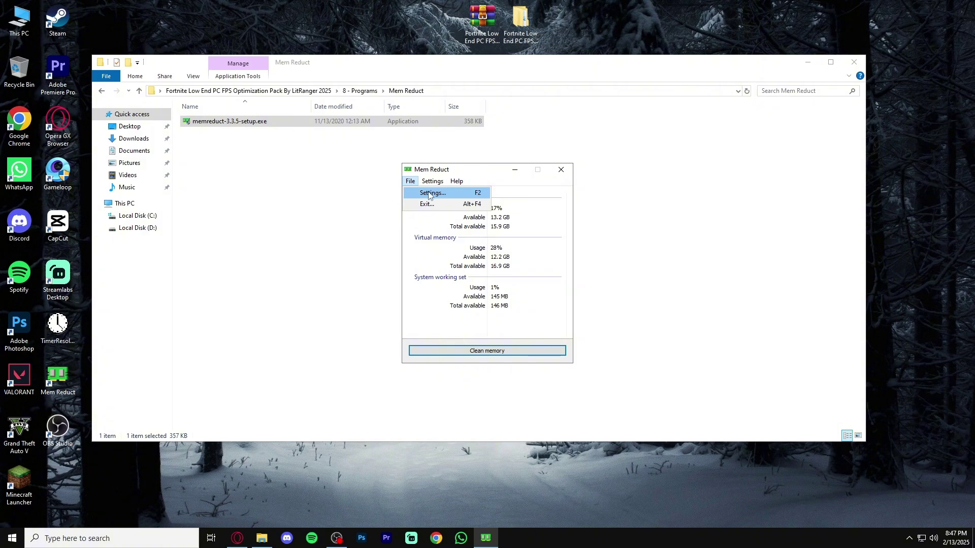
click(429, 194)
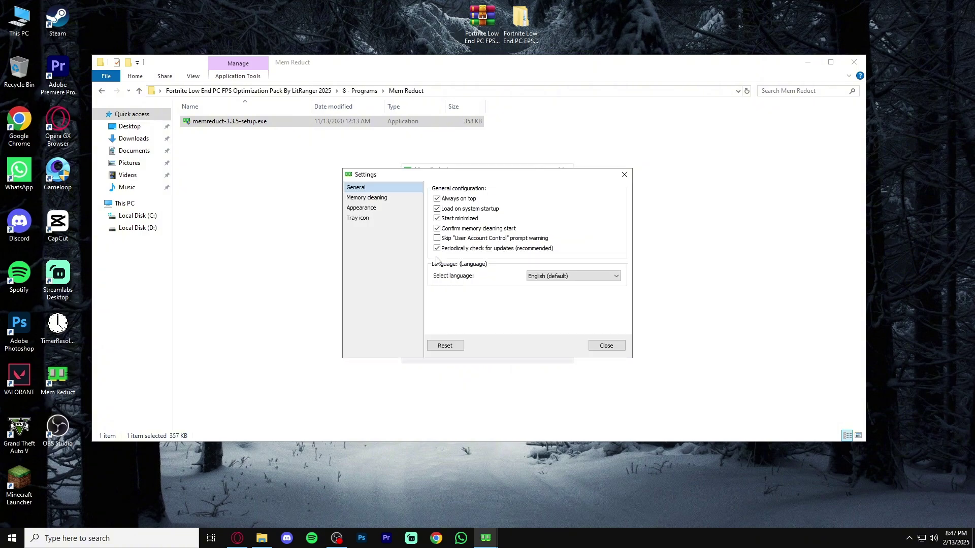
click(437, 209)
click(438, 249)
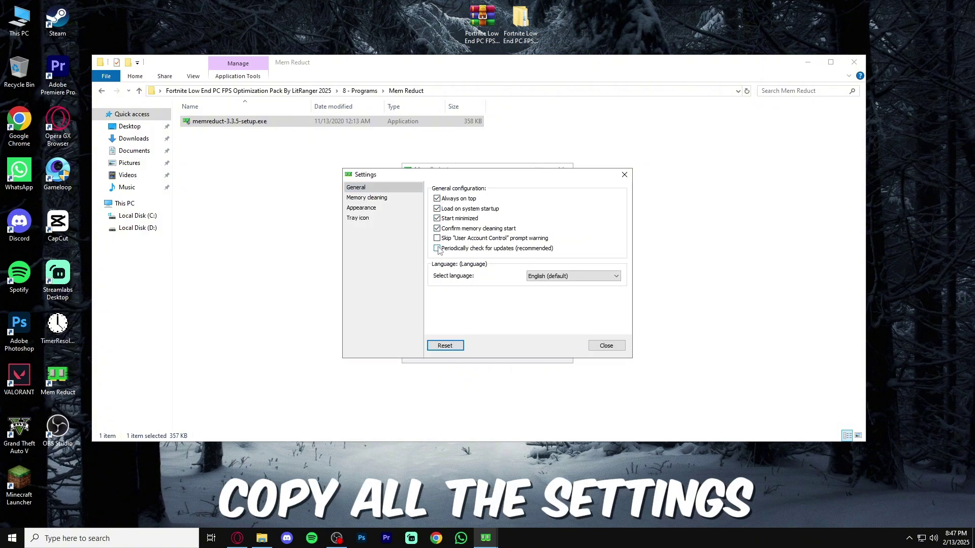
click(460, 218)
Have Mem Reduct clean memory automatically above 90% usage and every 30 minutes, and close its settings.
click(389, 202)
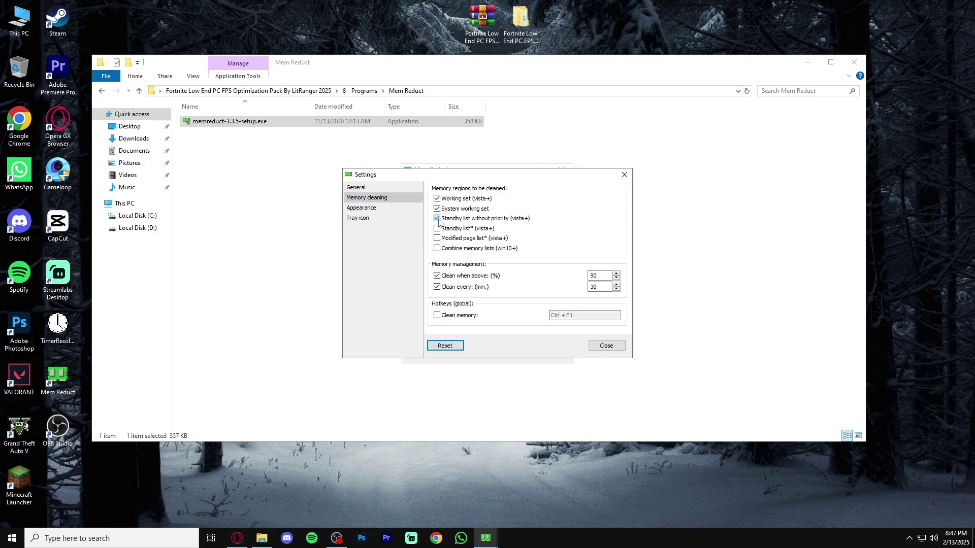
click(437, 276)
click(437, 275)
key(Tab)
click(611, 347)
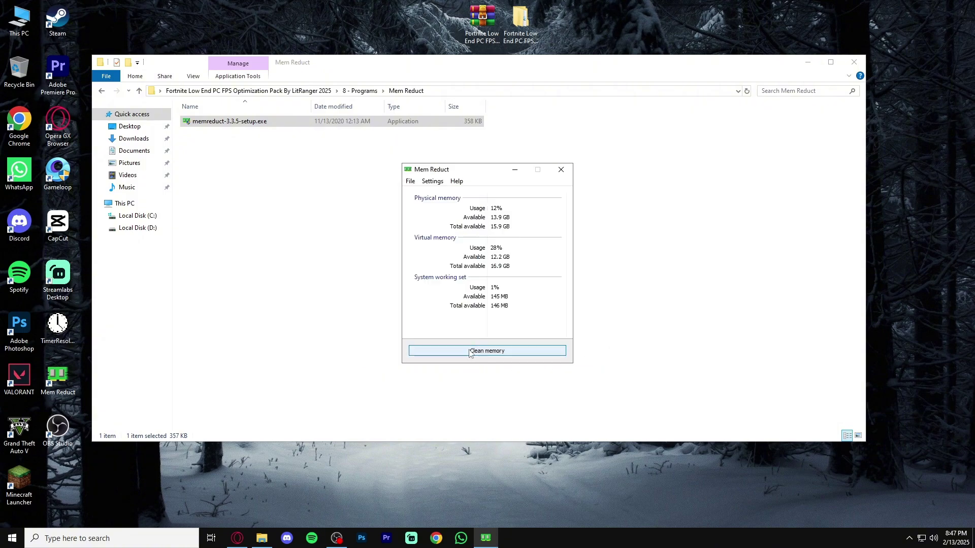
Clean the memory with Mem Reduct, confirming the cleaning, and close its window.
click(504, 353)
click(513, 284)
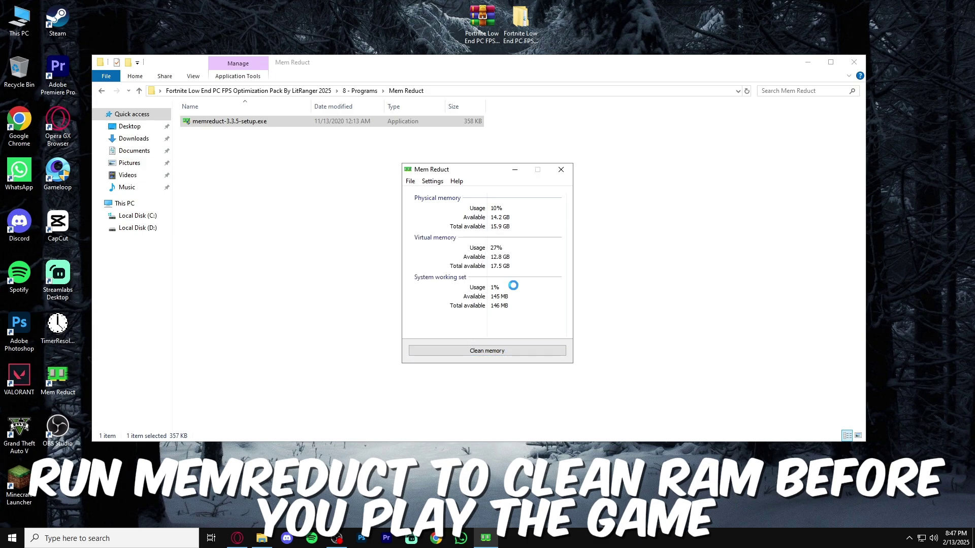
click(561, 170)
Run MSI_util_v3.exe from the MSI Utility V3 folder as administrator, allowing it to make changes.
click(101, 91)
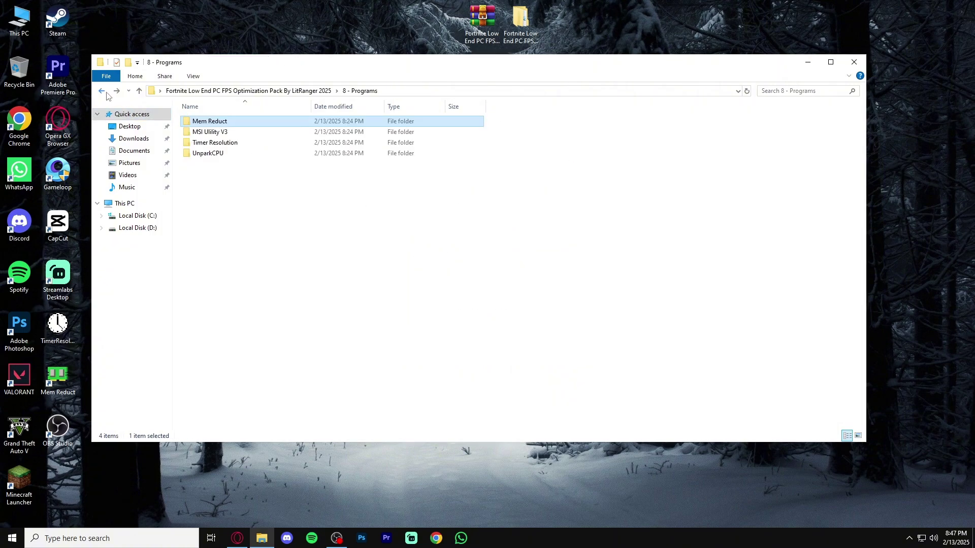
double_click(203, 133)
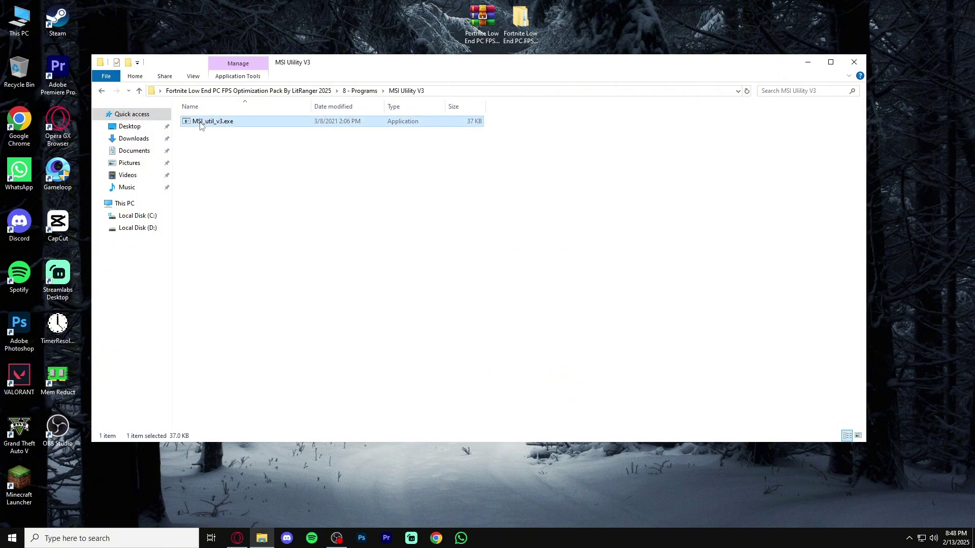
right_click(201, 122)
click(233, 142)
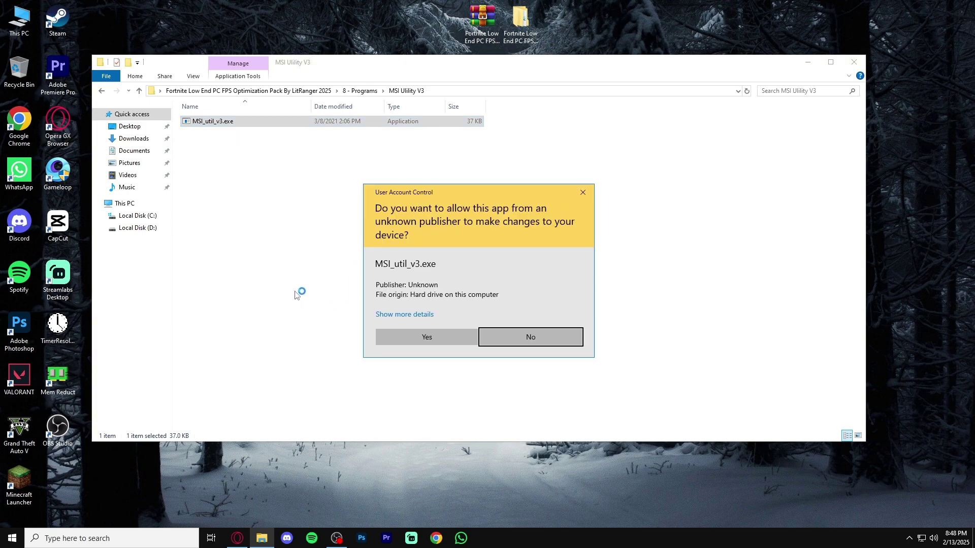
click(394, 341)
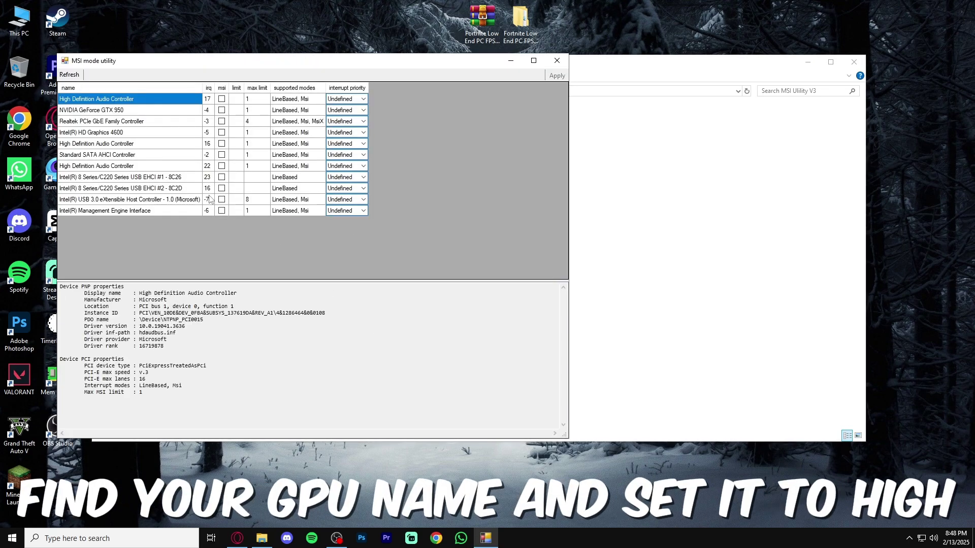
Set the NVIDIA GeForce GTX 950's interrupt priority to High and enable MSI mode for it.
click(111, 112)
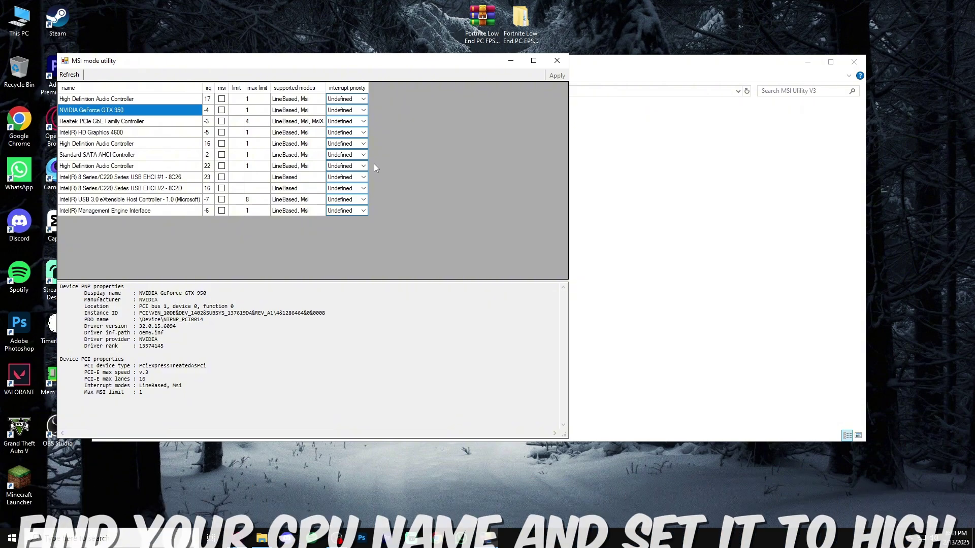
click(364, 112)
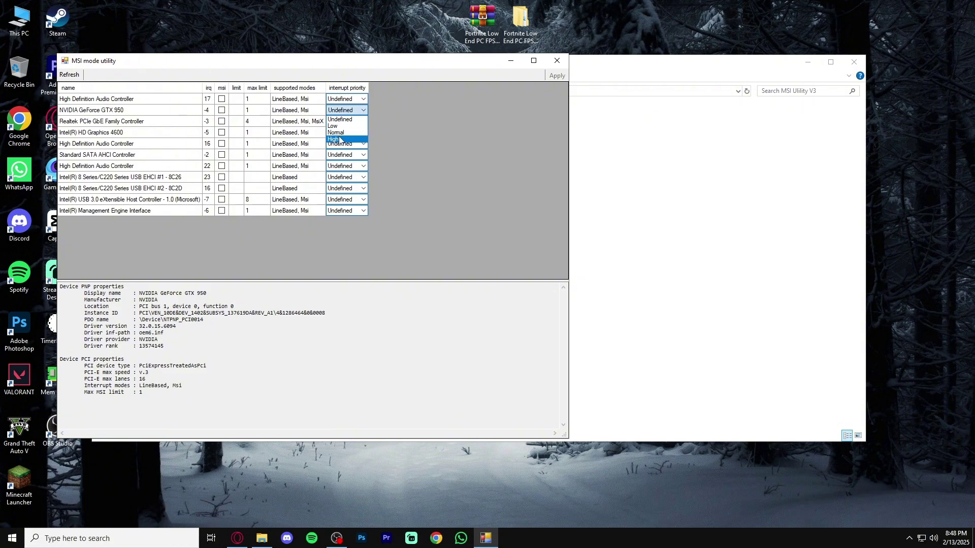
click(340, 141)
click(221, 110)
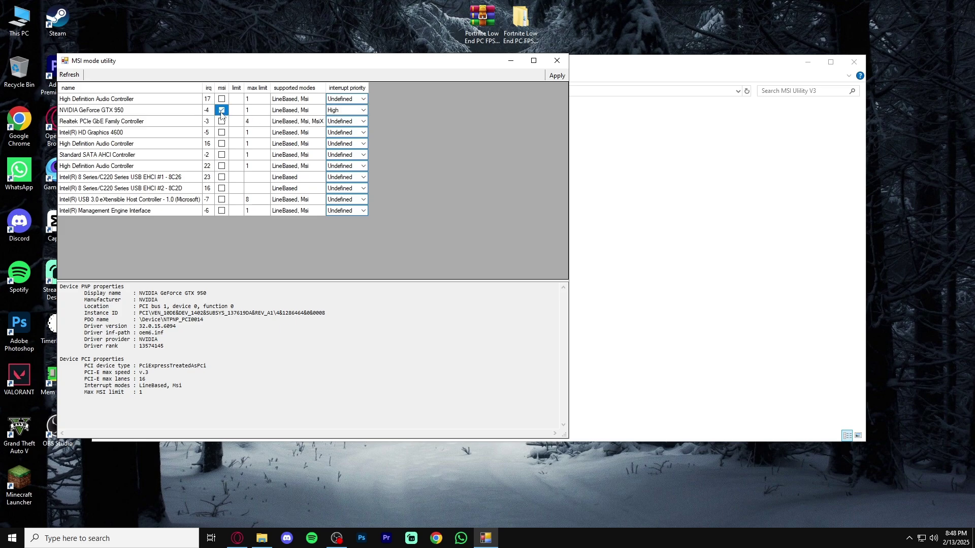
Enable MSI mode for the Intel HD Graphics 4600 with High interrupt priority, and close the MSI mode utility.
click(84, 133)
click(221, 132)
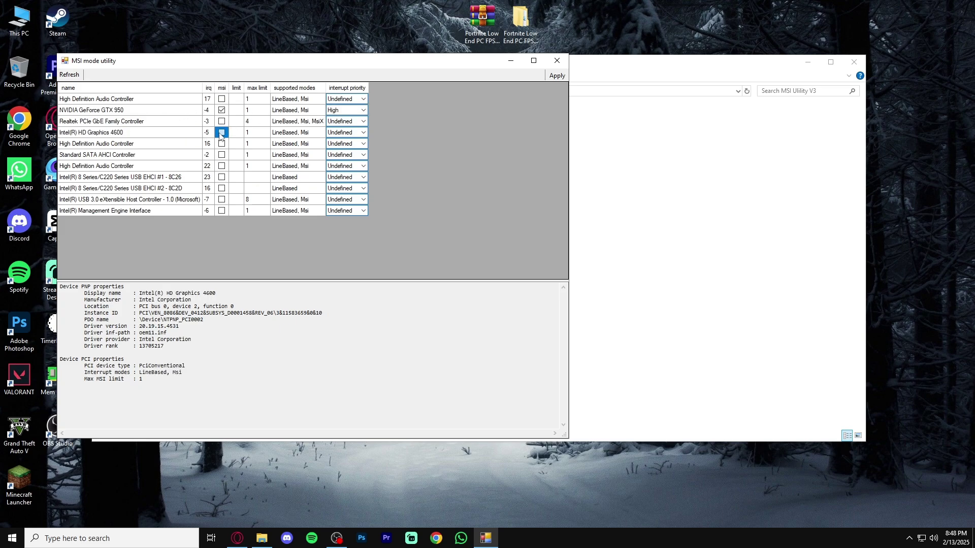
click(364, 133)
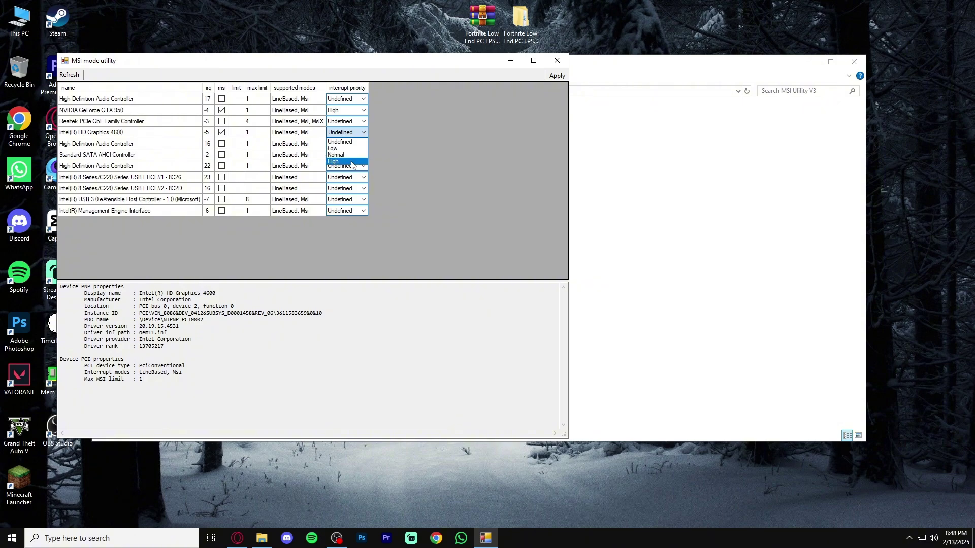
click(341, 162)
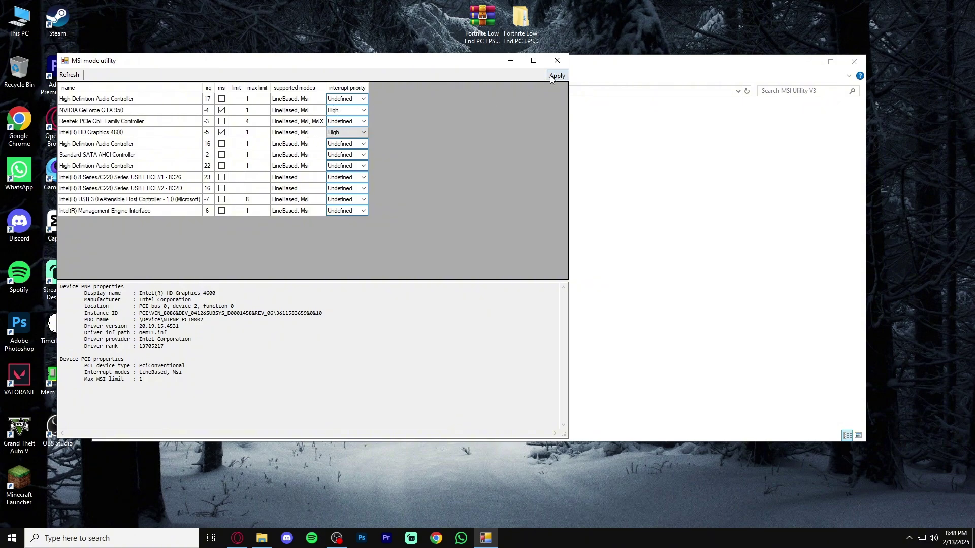
click(562, 62)
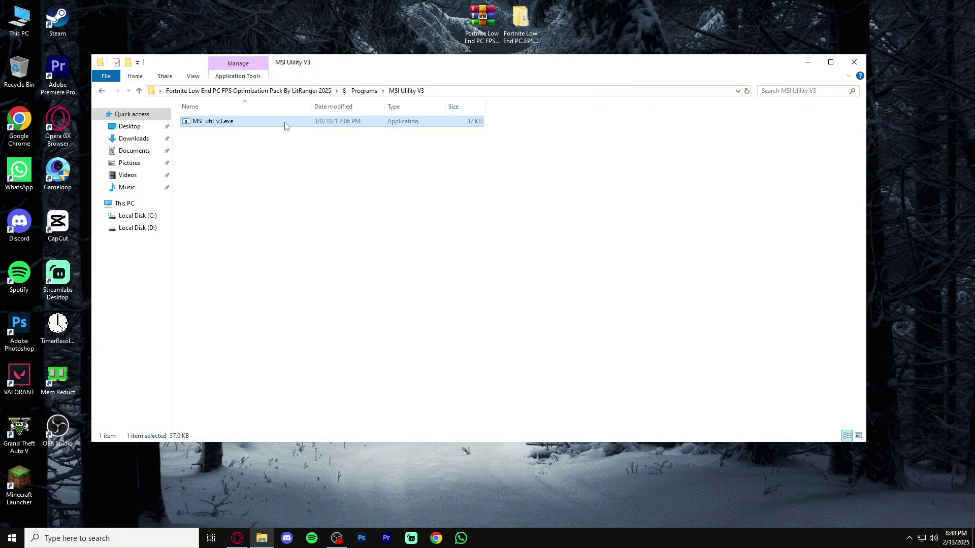
Try to send TimerResolution.exe from the pack's Timer Resolution folder to the desktop as a shortcut.
click(101, 91)
double_click(220, 142)
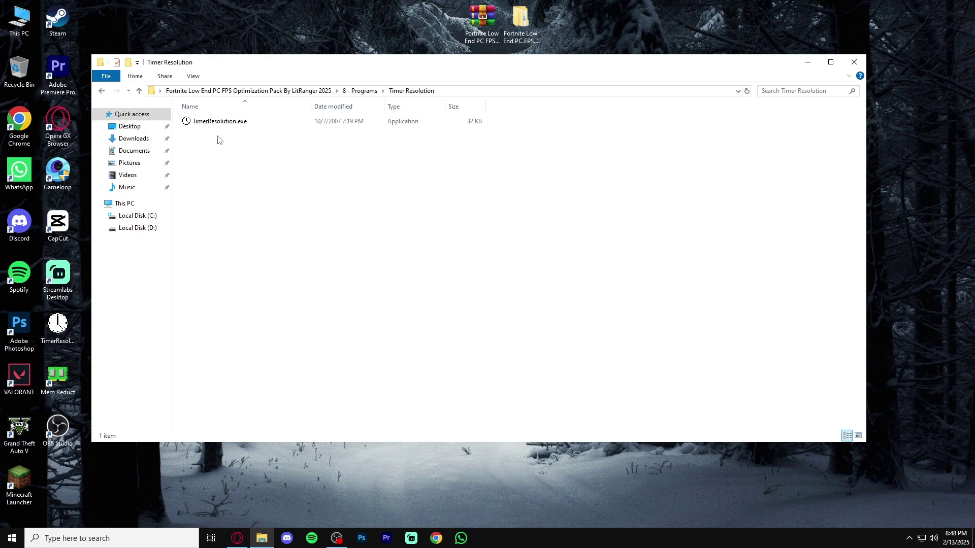
click(215, 123)
right_click(214, 123)
mouse_move(297, 226)
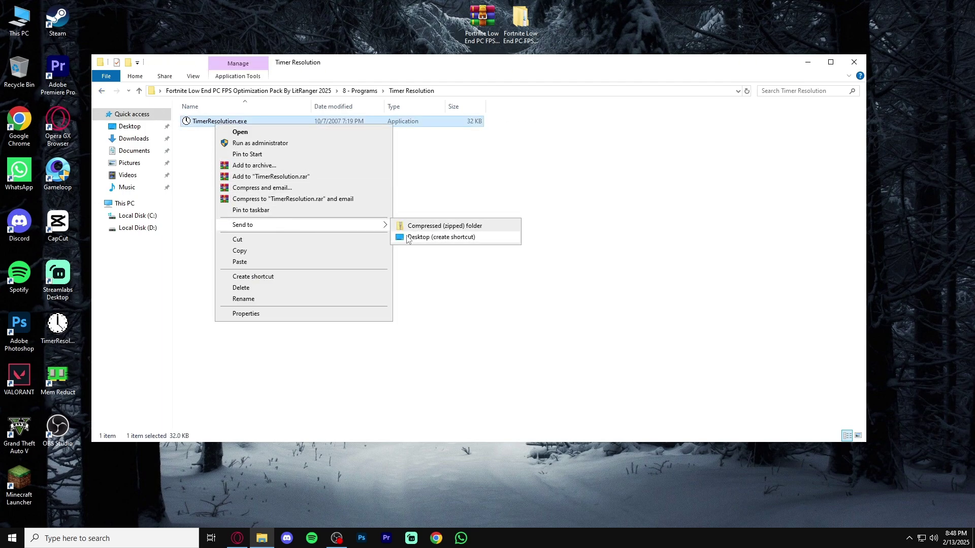
click(422, 249)
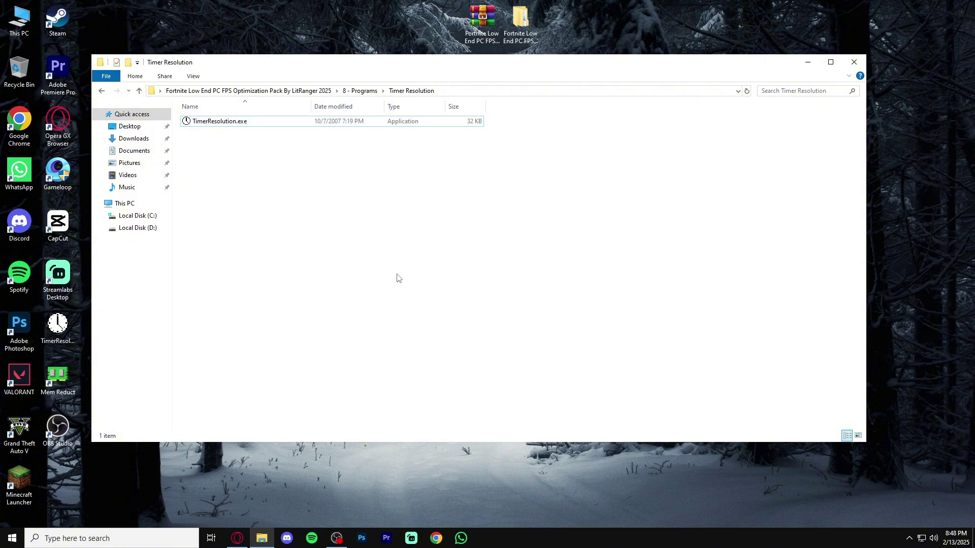
Run TimerResolution from its desktop shortcut, set the timer resolution to Maximum and leave its window minimized.
click(808, 64)
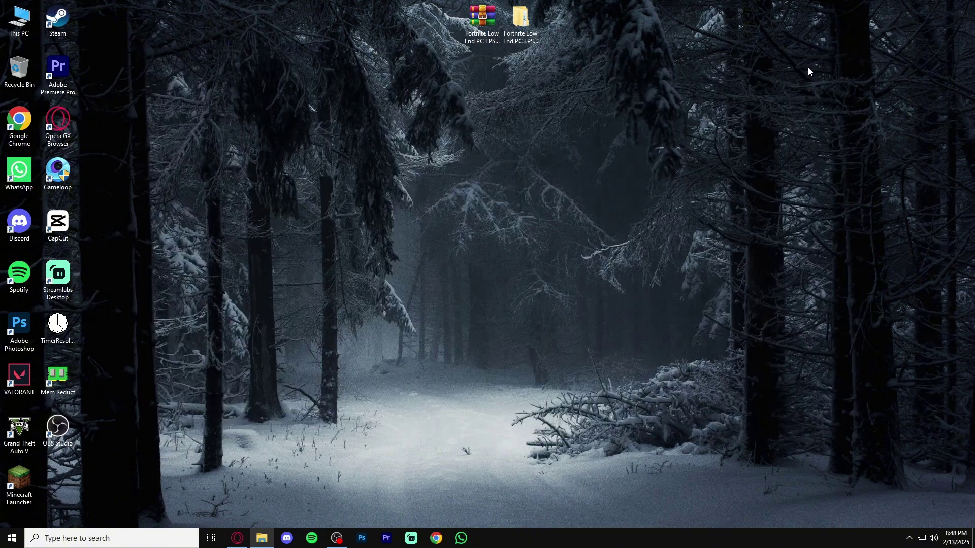
click(51, 342)
double_click(70, 326)
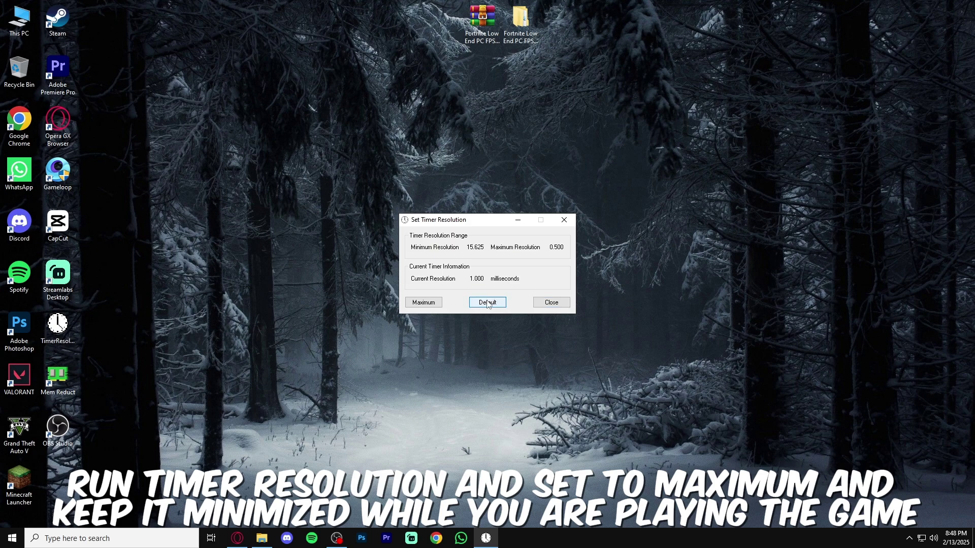
double_click(479, 278)
click(422, 302)
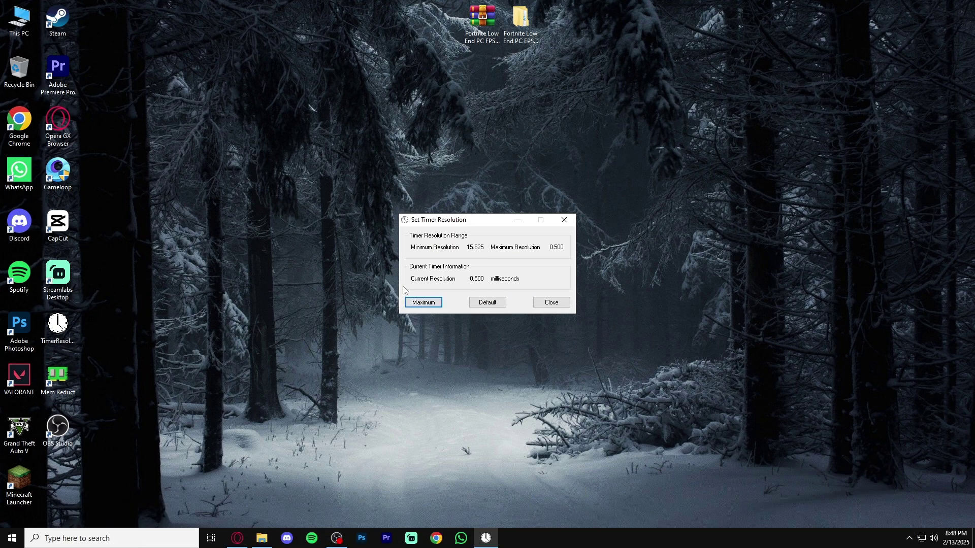
double_click(484, 279)
click(407, 302)
click(518, 221)
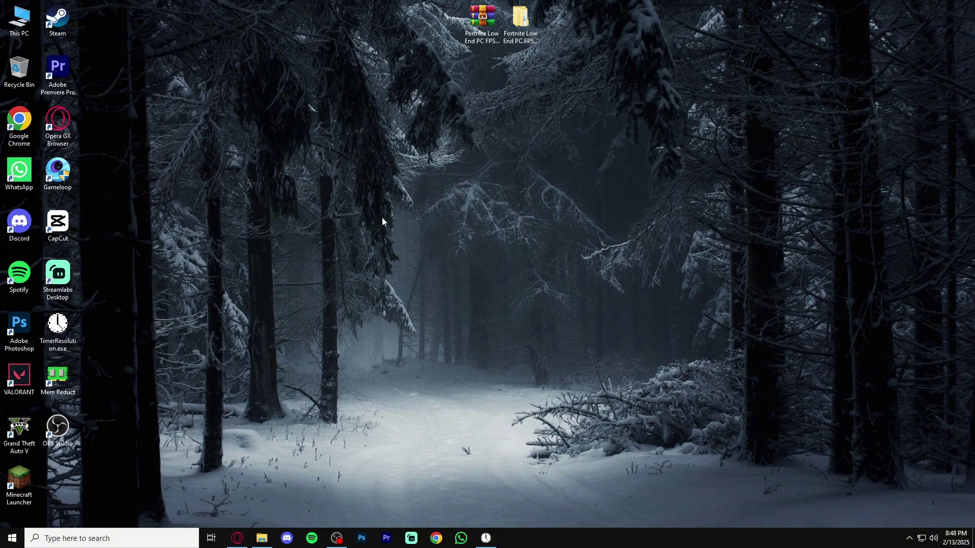
Run Unparkcpu.exe from the UnparkCPU folder under 8 - Programs, allowing it to make changes.
click(262, 537)
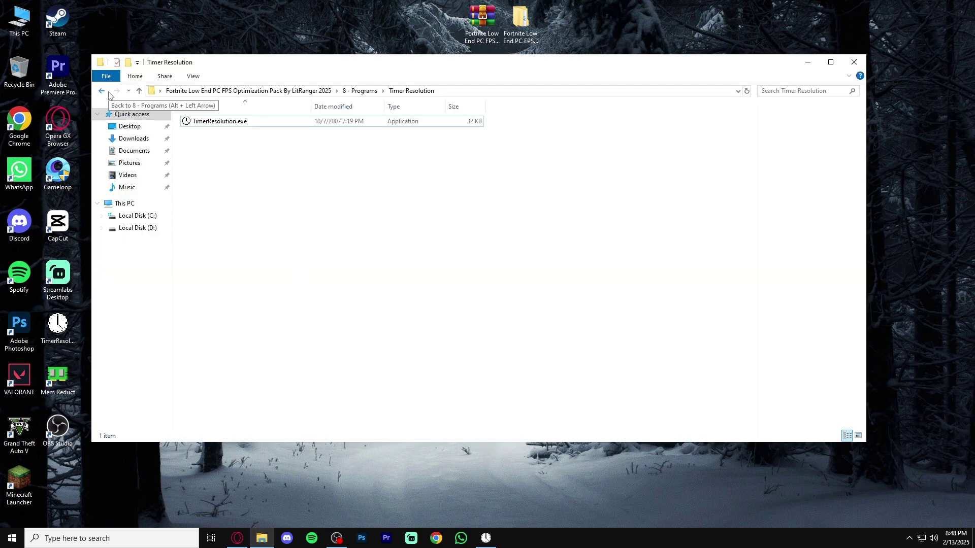
click(107, 92)
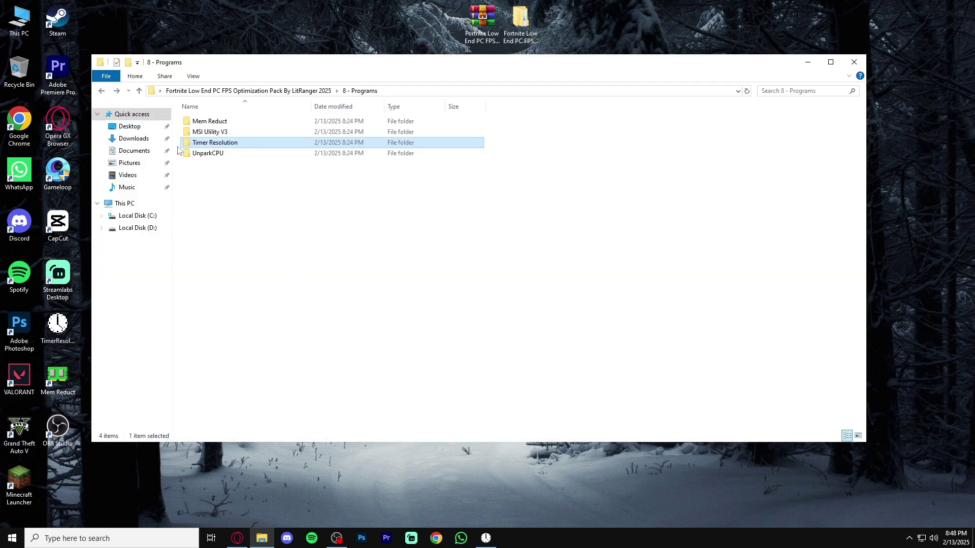
double_click(221, 154)
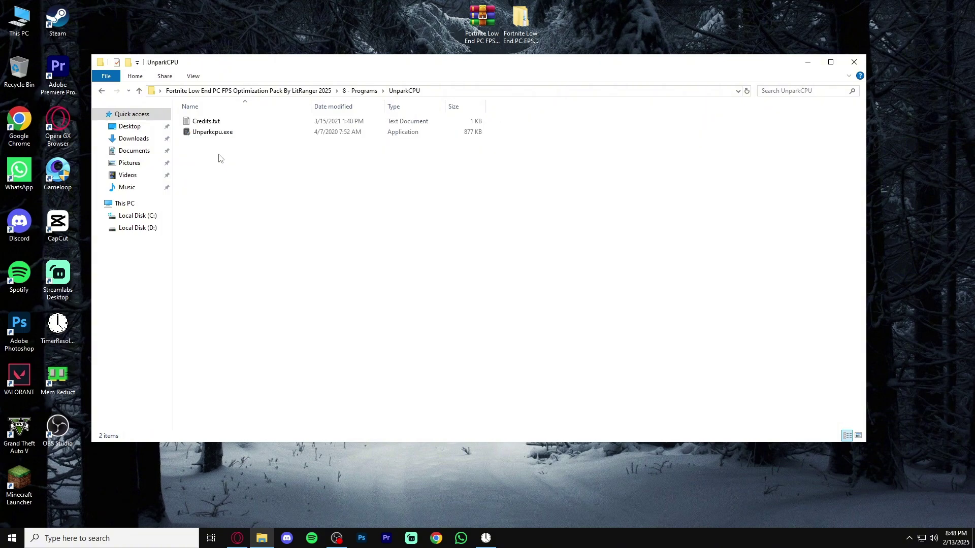
double_click(224, 133)
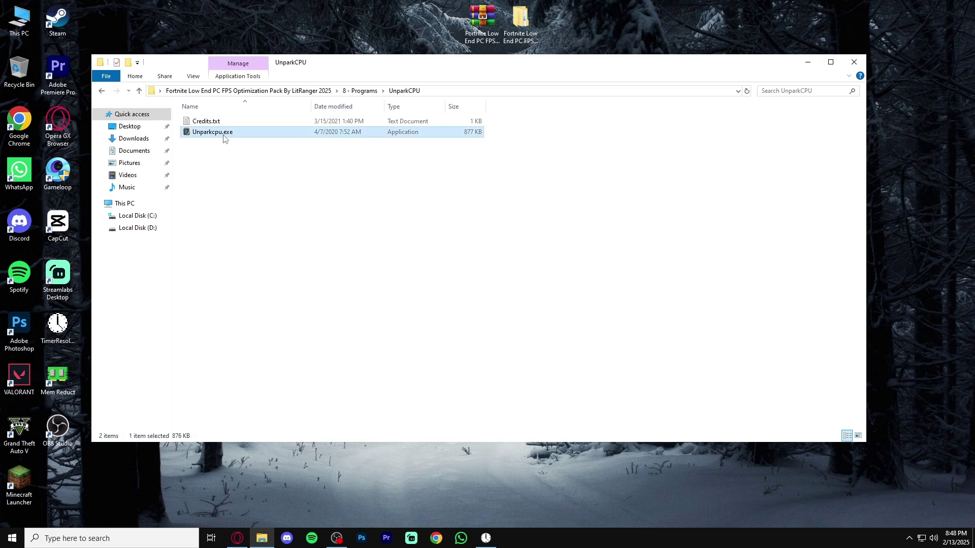
click(409, 335)
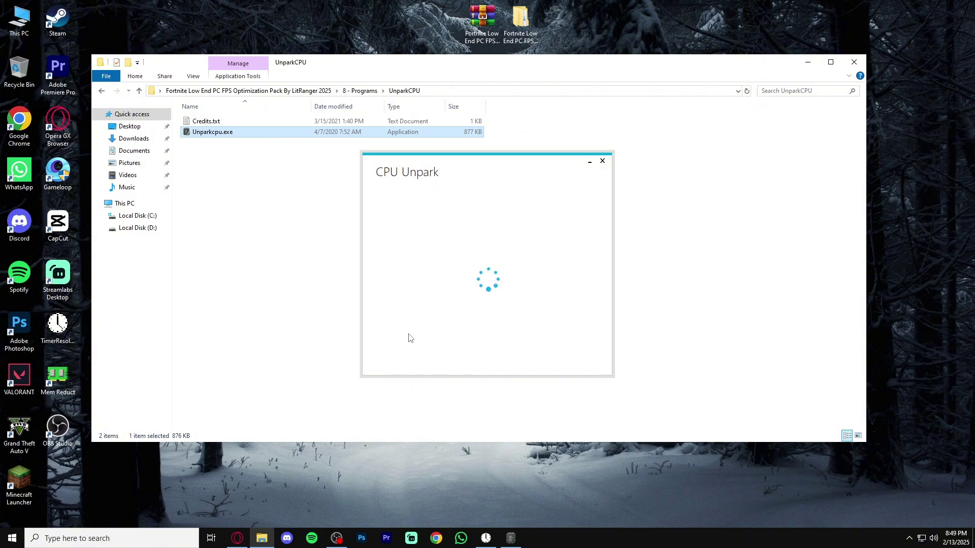
Choose the Ultimate Performance system power plan in CPU Unpark and set the core parking index to 100%.
click(473, 278)
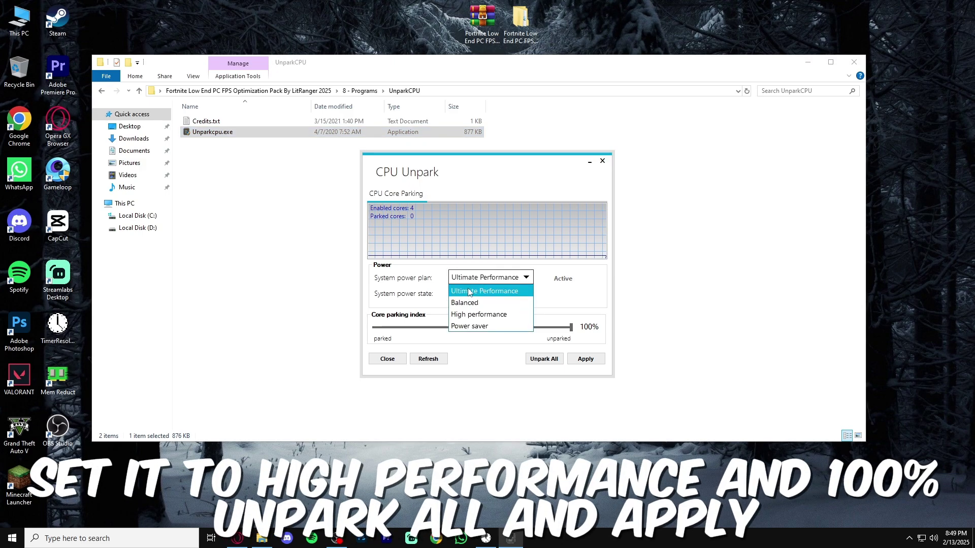
click(468, 291)
click(571, 328)
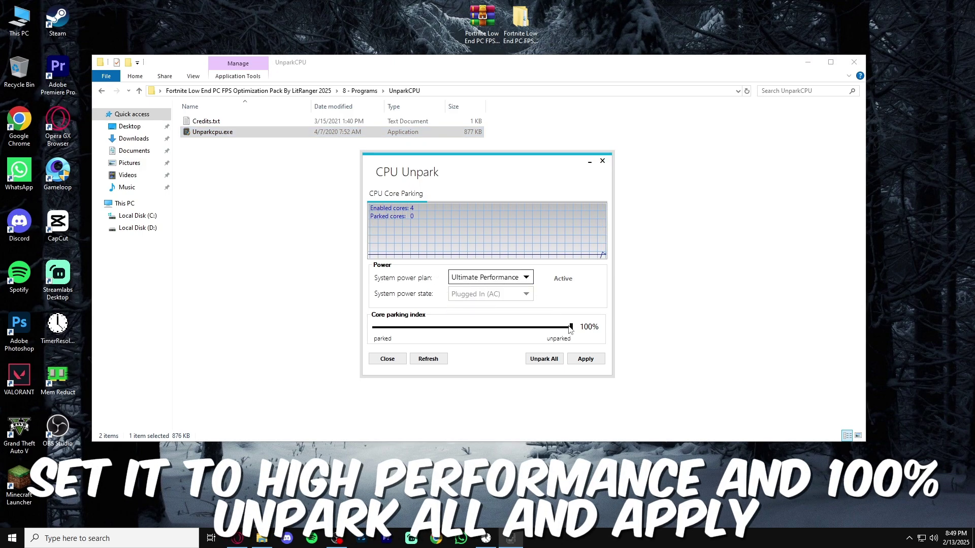
mouse_move(570, 328)
mouse_down()
mouse_move(378, 327)
mouse_move(571, 328)
mouse_up()
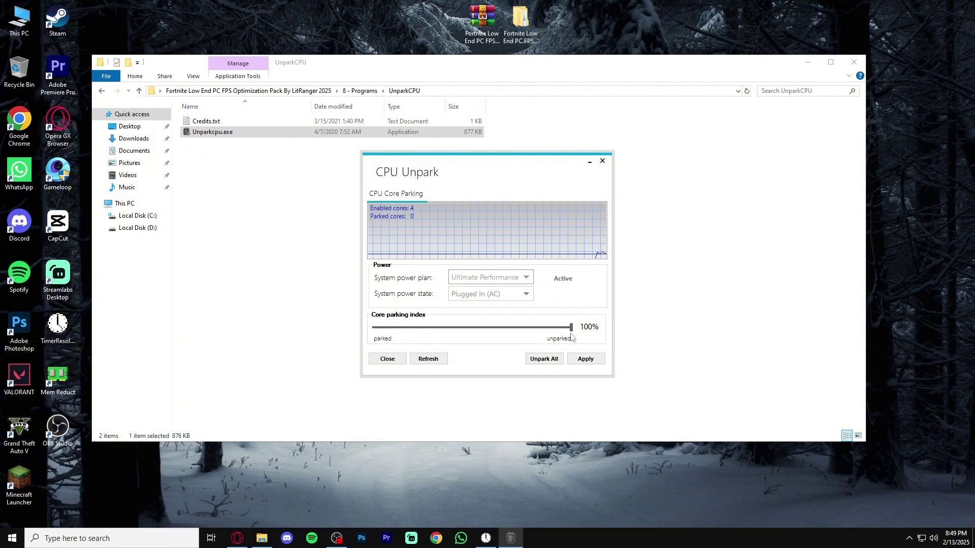
Unpark all CPU cores, apply the settings with both confirmations accepted, and close CPU Unpark.
click(544, 359)
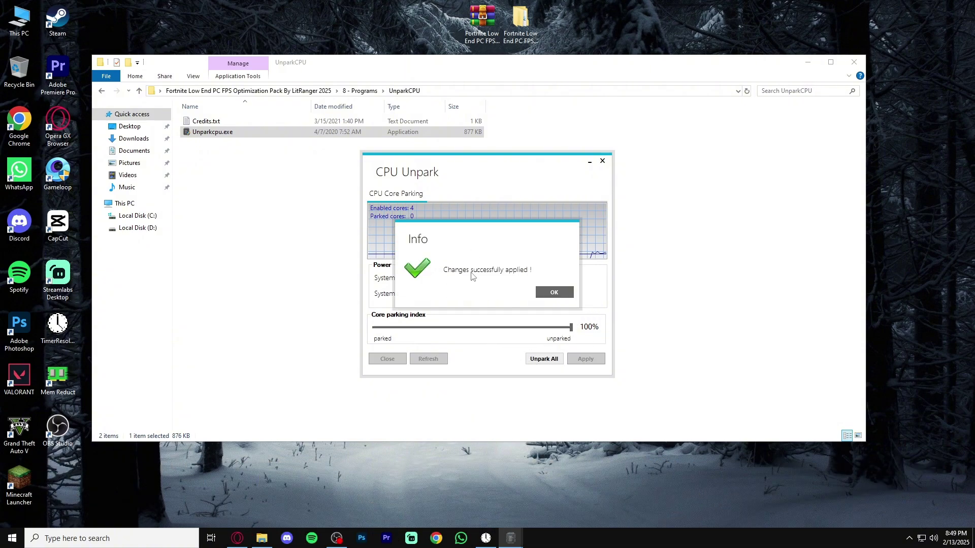
click(554, 293)
click(591, 359)
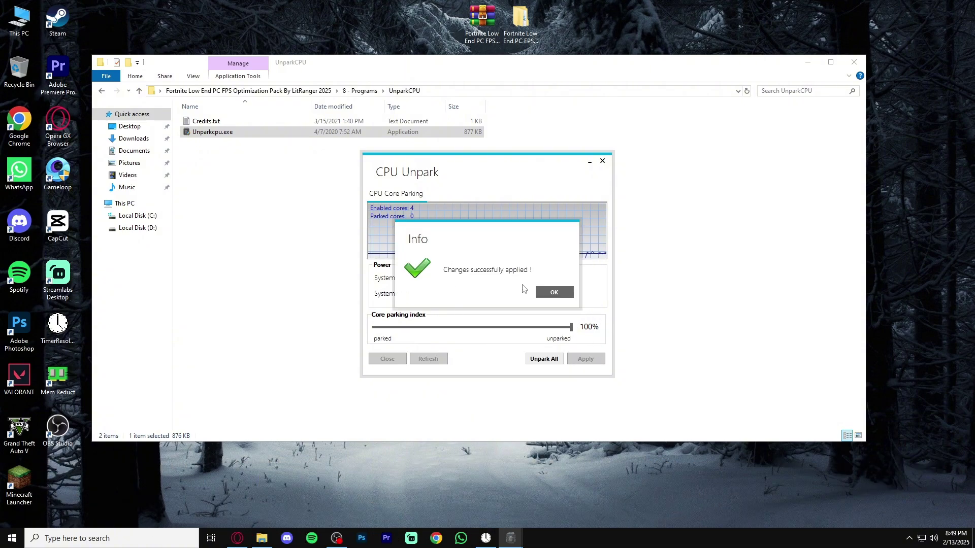
click(554, 293)
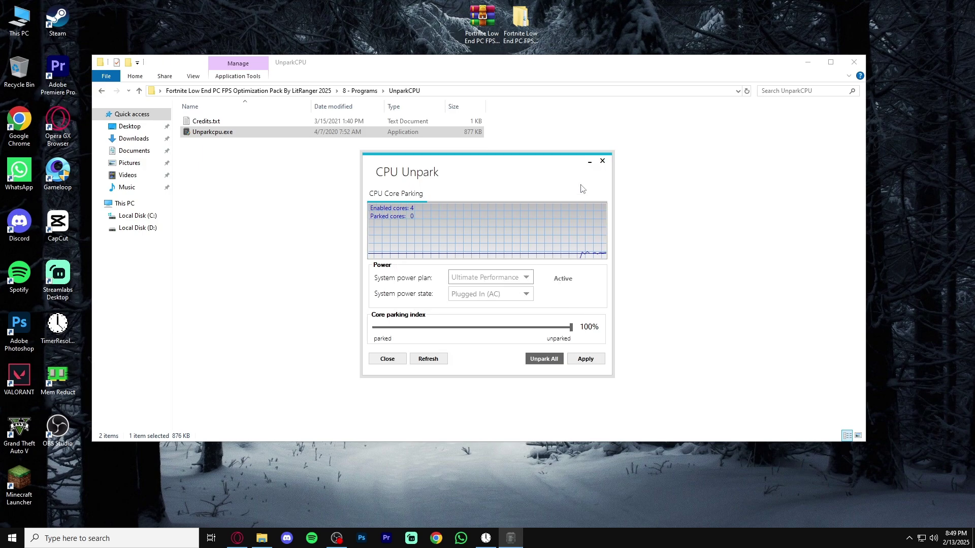
click(602, 161)
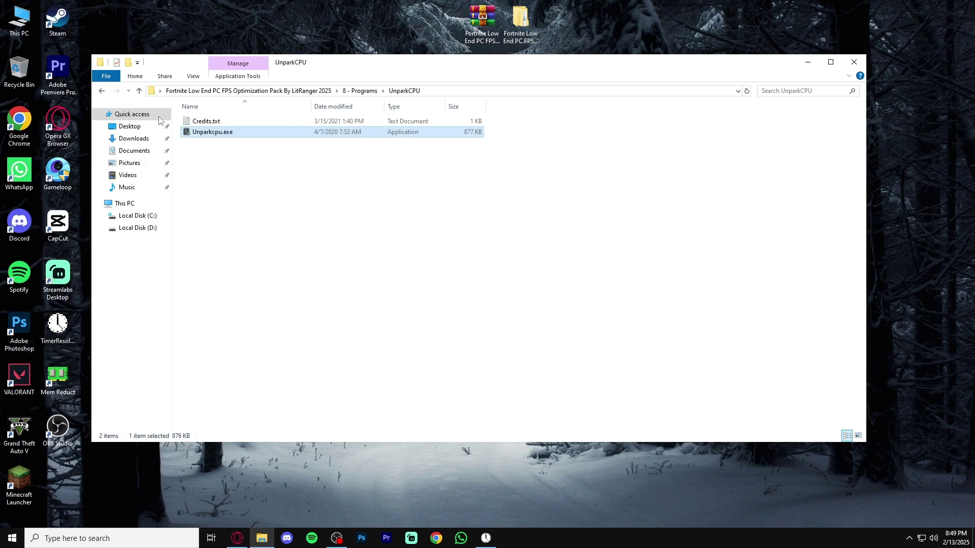
Return to the optimization pack's main folder and close its window.
click(101, 91)
click(101, 91)
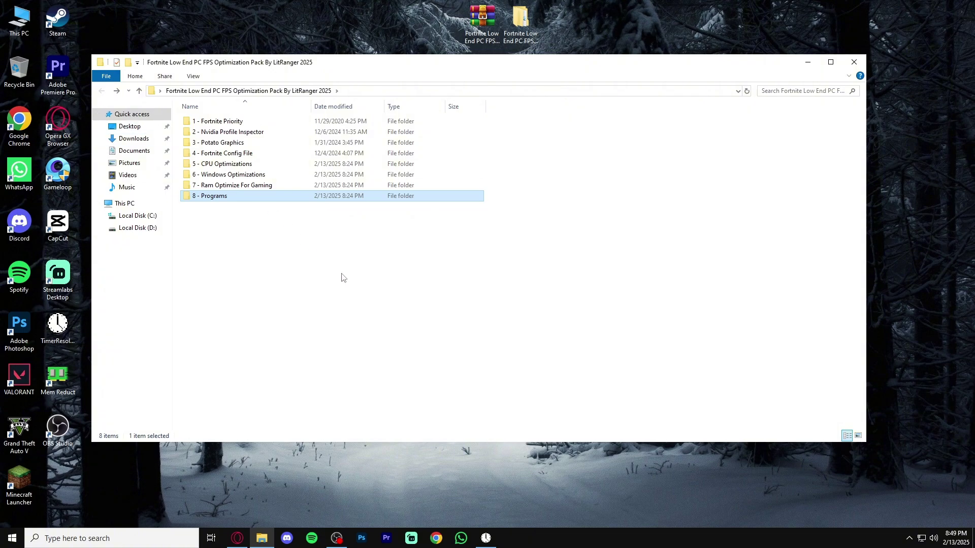
drag(344, 276, 228, 120)
click(376, 261)
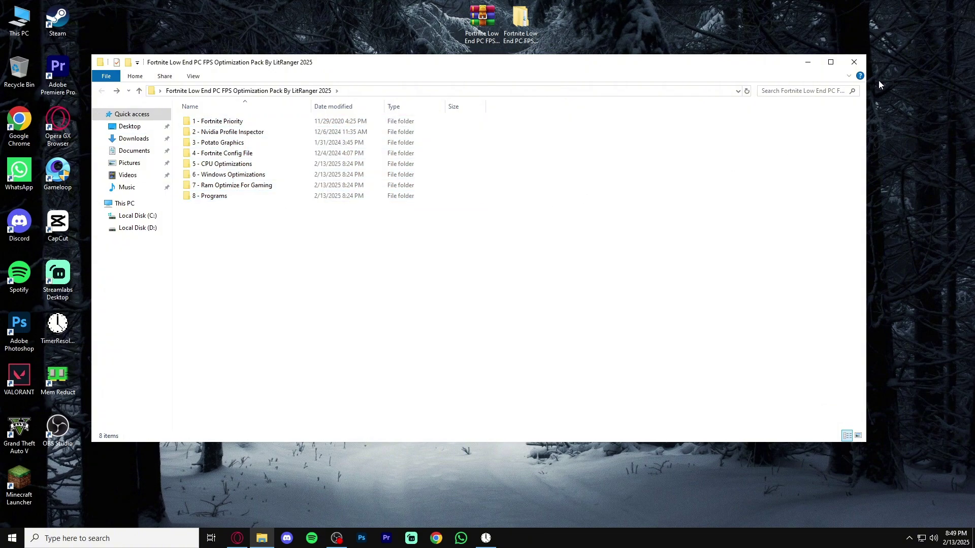
click(854, 62)
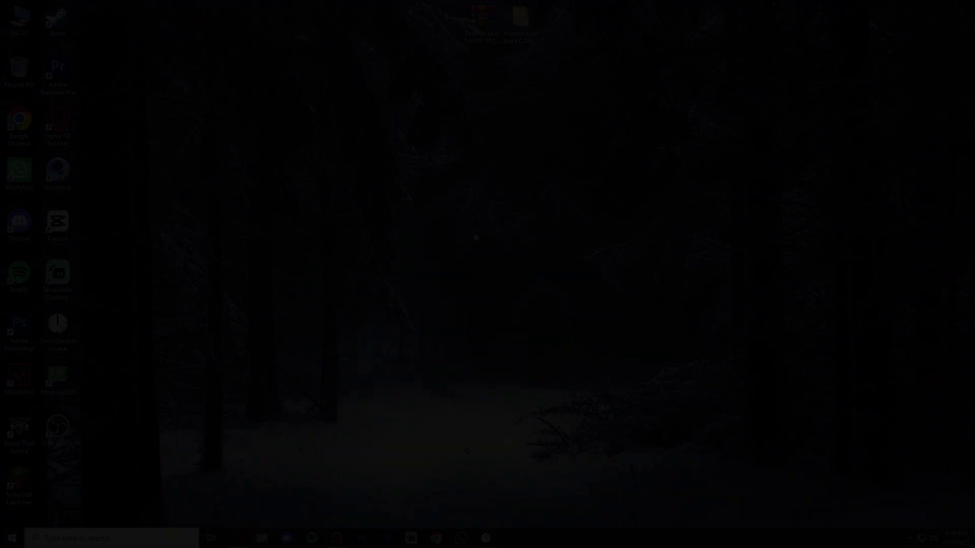